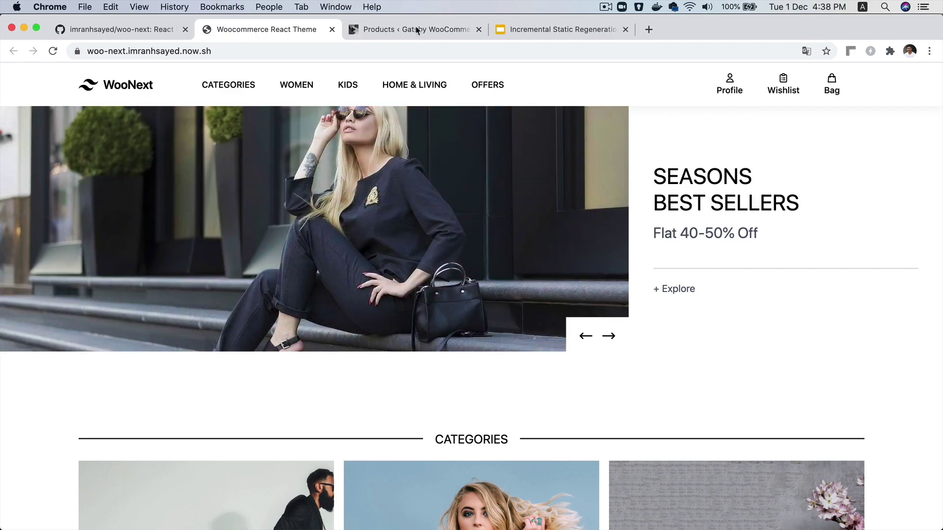
Compare the WordPress admin product list with the storefront product grid
{"action": "left_click", "coordinate": [415, 30]}
{"action": "scroll", "coordinate": [231, 256], "scroll_direction": "down", "scroll_amount": 3}
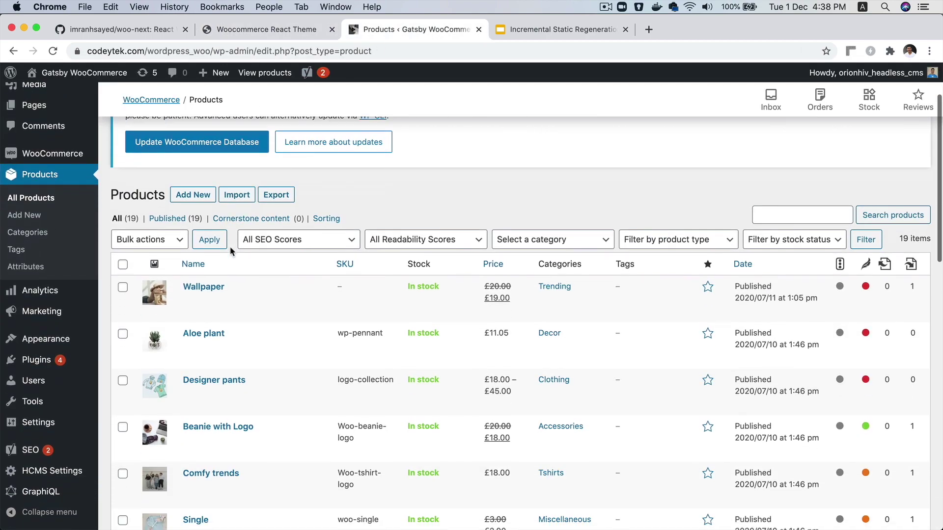
{"action": "scroll", "coordinate": [231, 252], "scroll_direction": "down", "scroll_amount": 2}
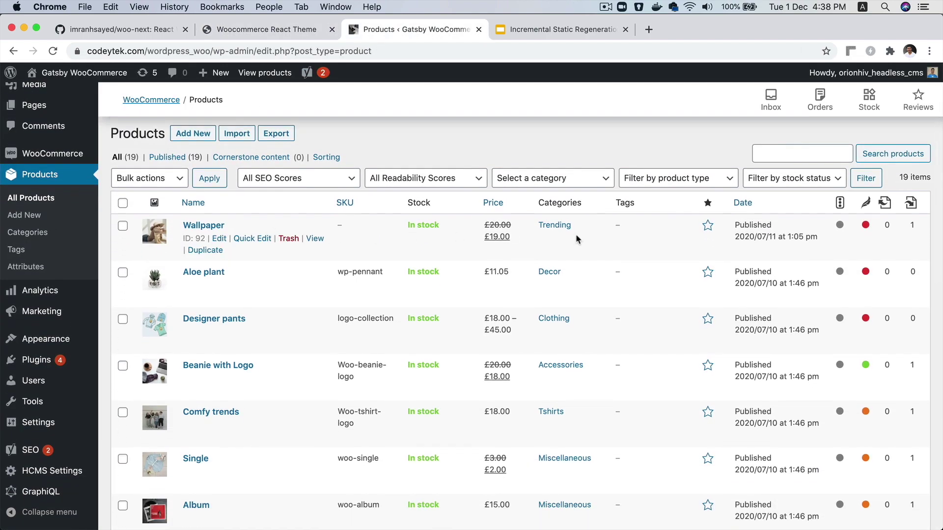
{"action": "scroll", "coordinate": [315, 282], "scroll_direction": "down", "scroll_amount": 5}
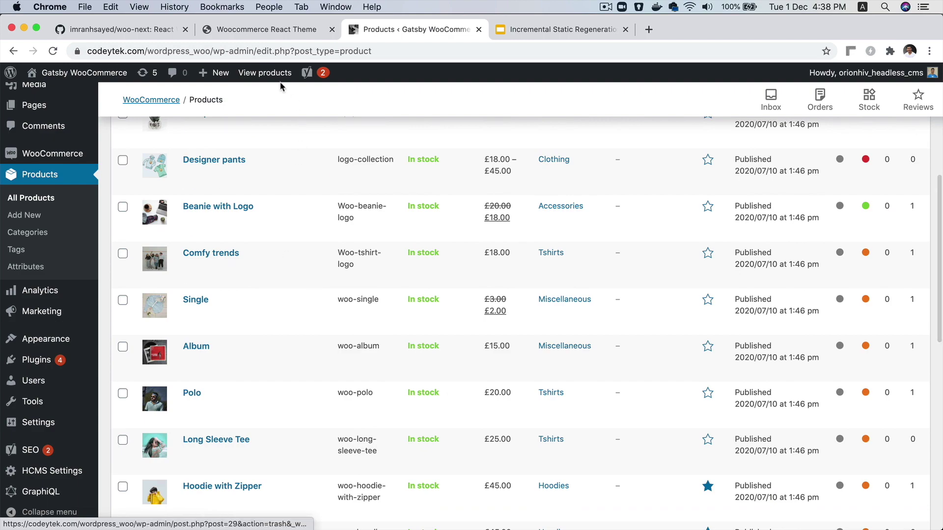
{"action": "left_click", "coordinate": [259, 37]}
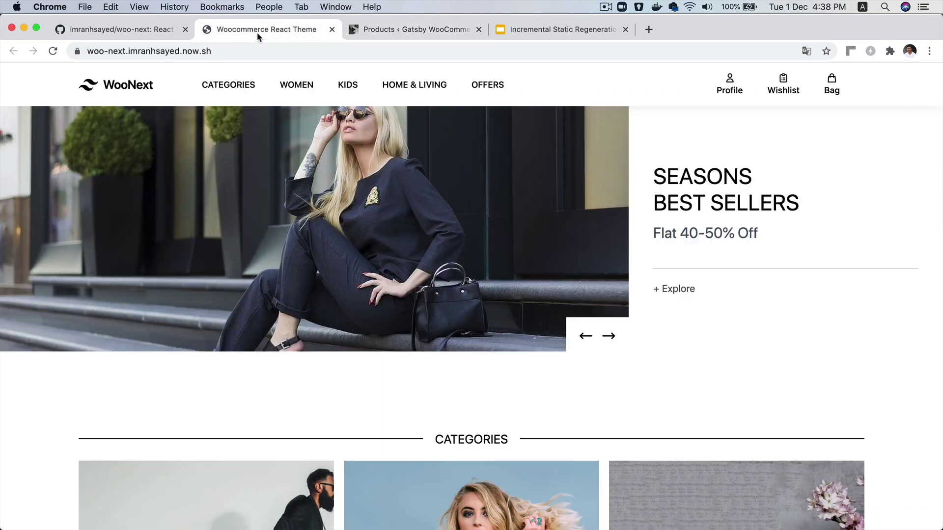
{"action": "scroll", "coordinate": [328, 379], "scroll_direction": "down", "scroll_amount": 10}
{"action": "scroll", "coordinate": [328, 382], "scroll_direction": "down", "scroll_amount": 5}
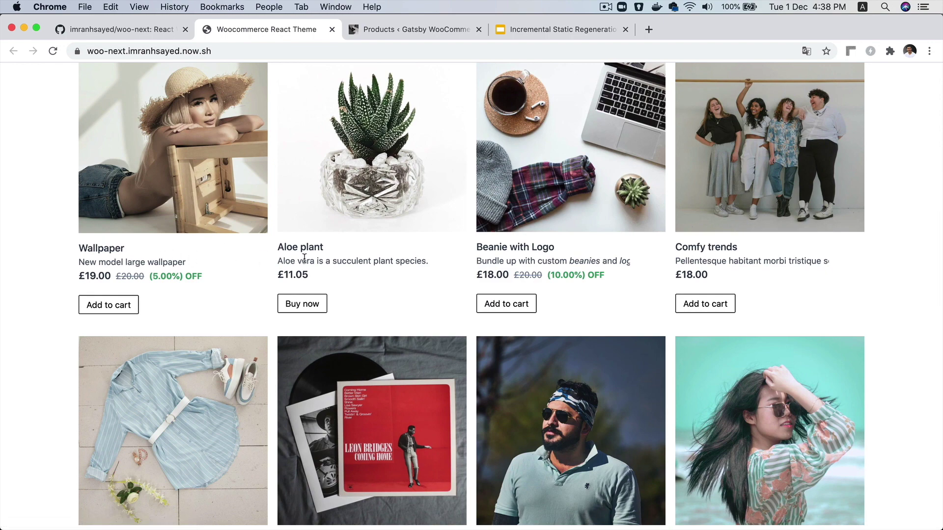
{"action": "left_click", "coordinate": [408, 30]}
{"action": "scroll", "coordinate": [226, 177], "scroll_direction": "up", "scroll_amount": 5}
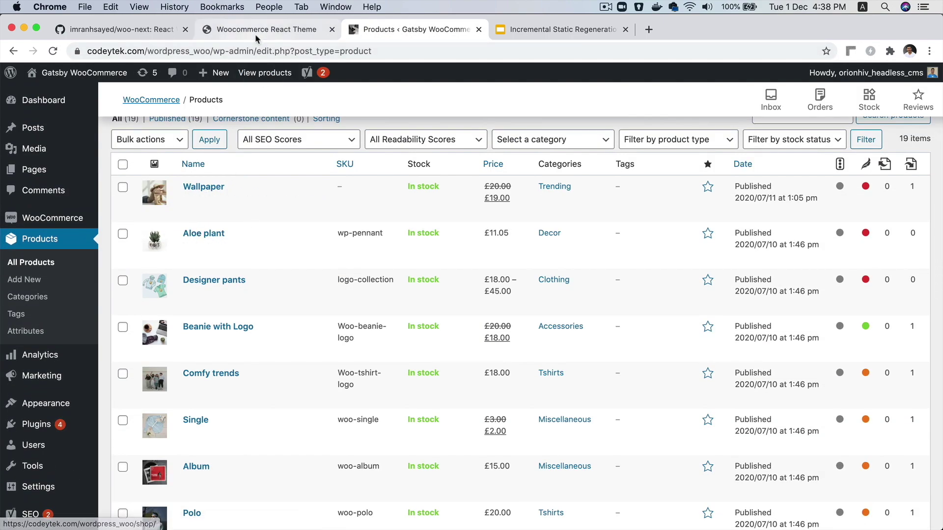
{"action": "left_click", "coordinate": [255, 35]}
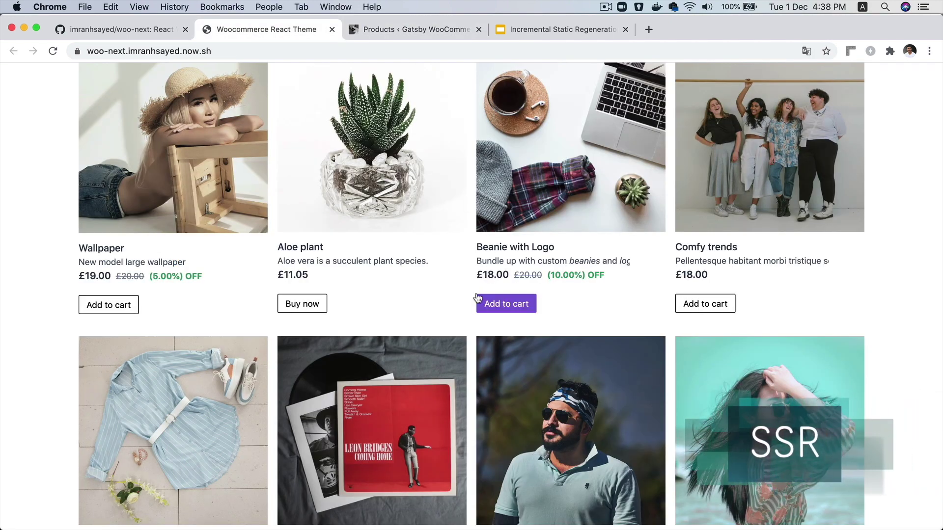
{"action": "scroll", "coordinate": [477, 294], "scroll_direction": "down", "scroll_amount": 5}
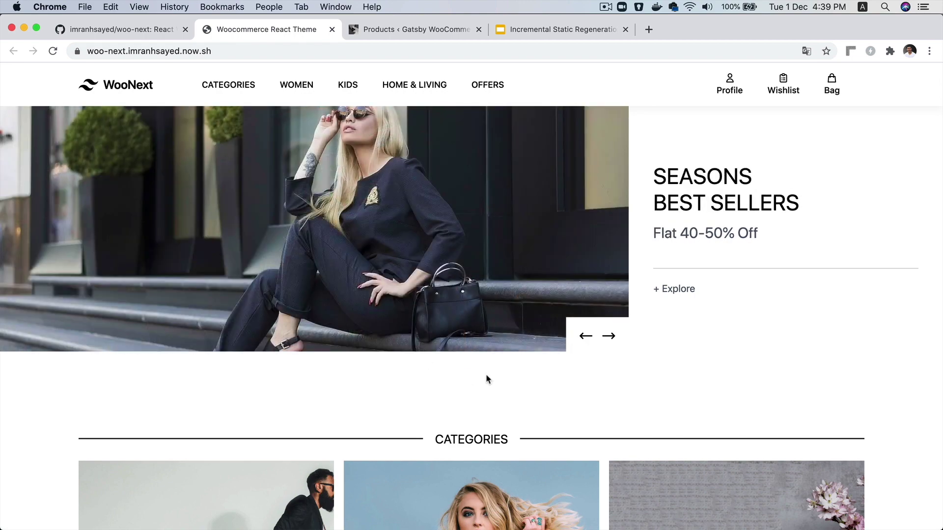
{"action": "scroll", "coordinate": [486, 380], "scroll_direction": "down", "scroll_amount": 14}
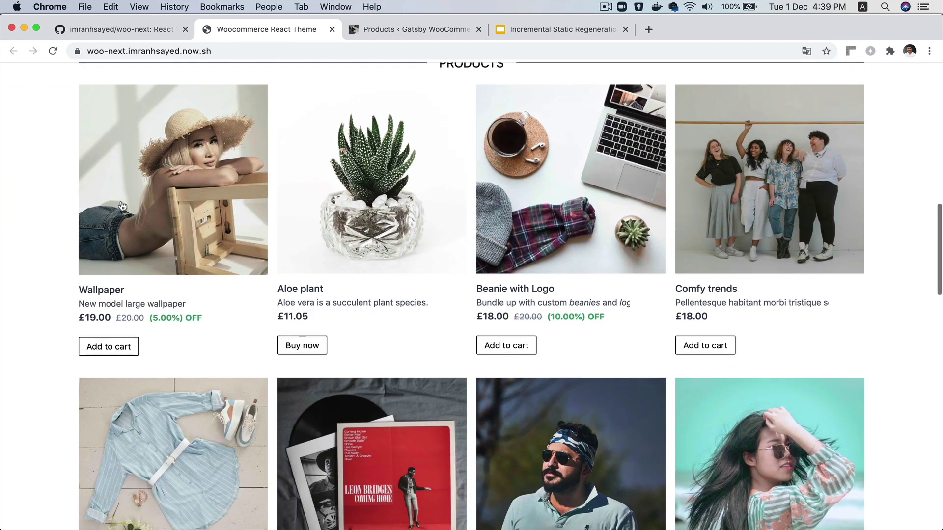
Browse the Wallpaper, Album and Aloe plant product pages, returning home after each
{"action": "left_click", "coordinate": [122, 205]}
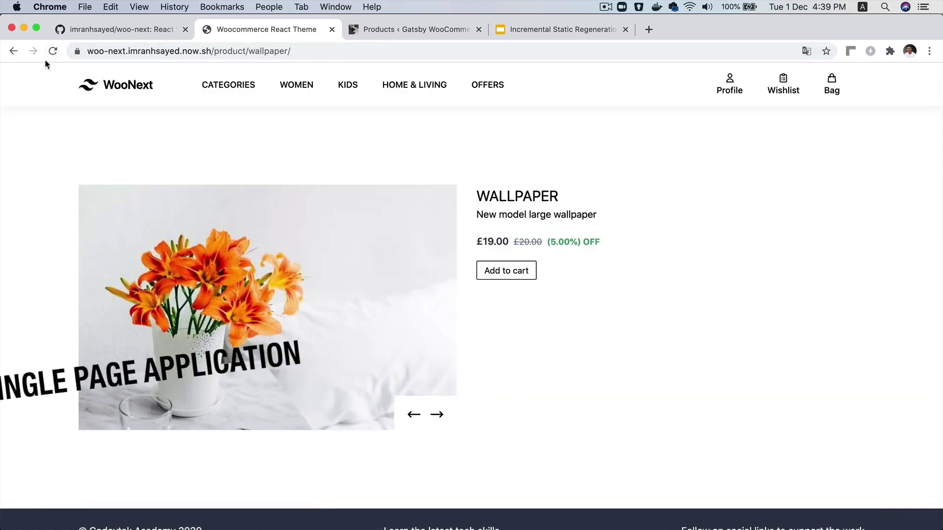
{"action": "left_click", "coordinate": [113, 84]}
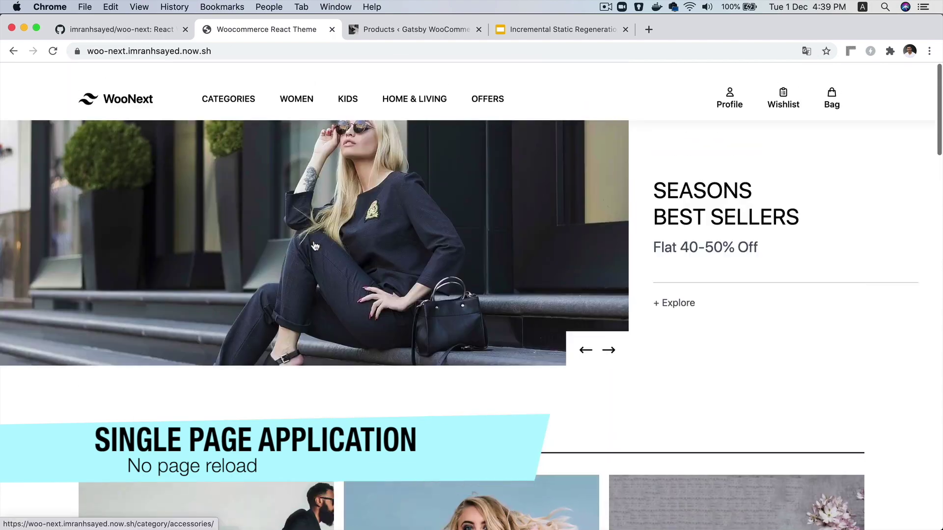
{"action": "scroll", "coordinate": [315, 245], "scroll_direction": "down", "scroll_amount": 15}
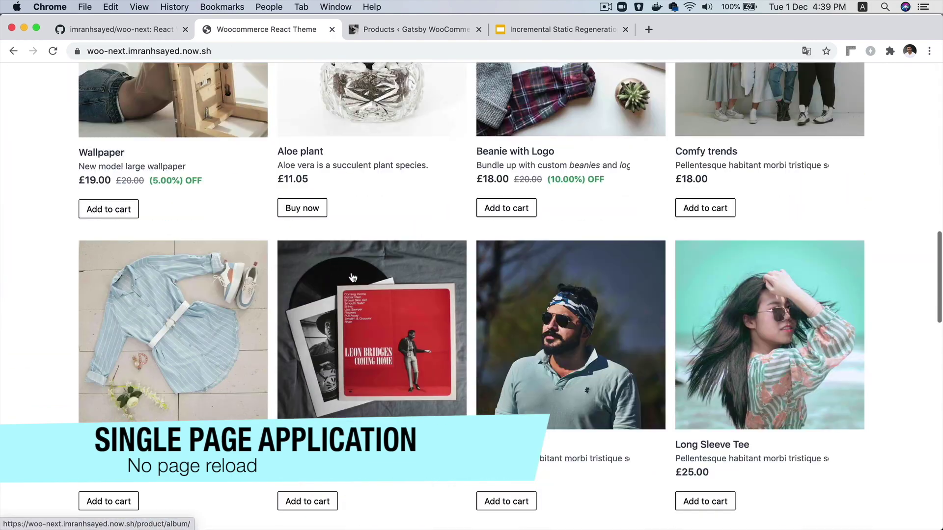
{"action": "left_click", "coordinate": [353, 277]}
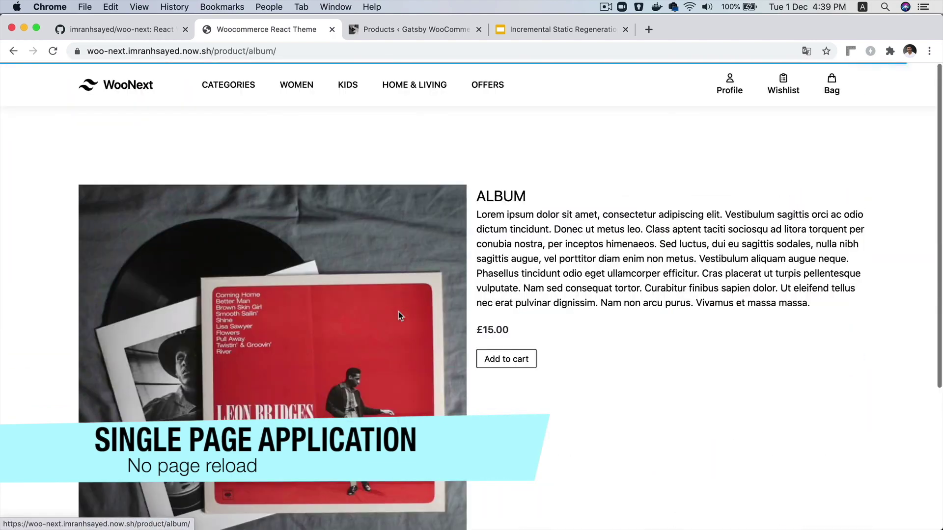
{"action": "key", "text": "super+bracketleft"}
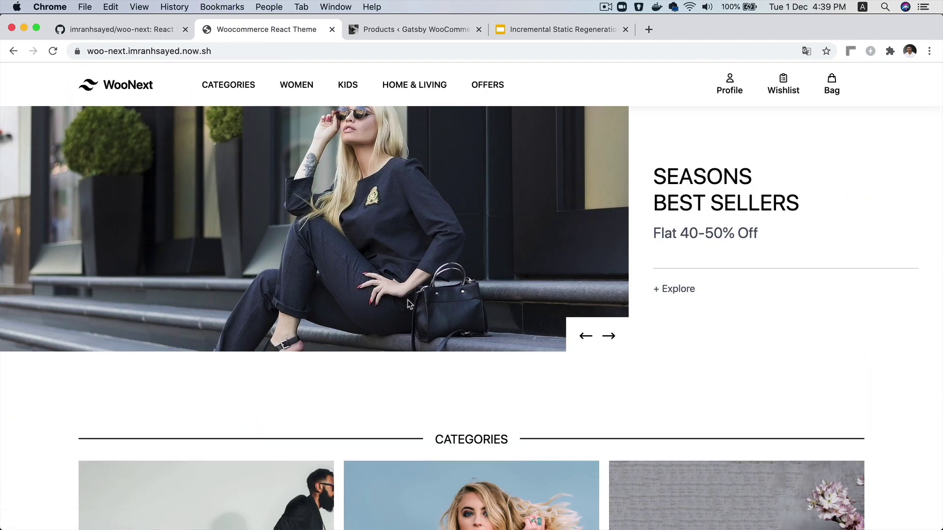
{"action": "scroll", "coordinate": [409, 305], "scroll_direction": "down", "scroll_amount": 10}
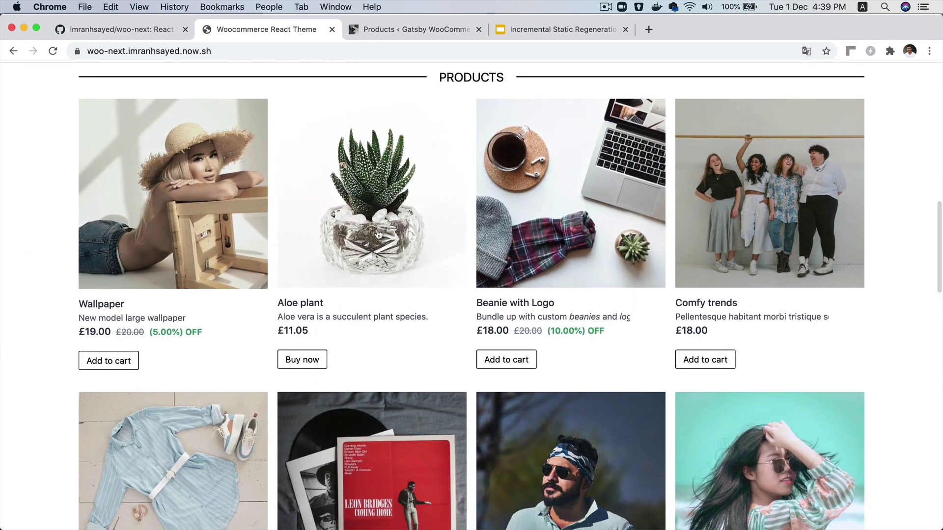
{"action": "left_click", "coordinate": [379, 235]}
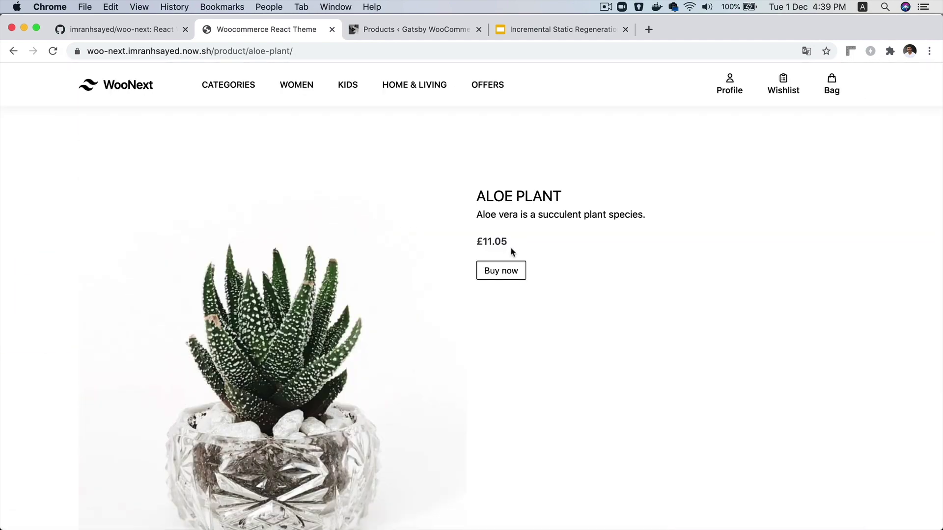
{"action": "scroll", "coordinate": [402, 294], "scroll_direction": "down", "scroll_amount": 5}
{"action": "scroll", "coordinate": [402, 294], "scroll_direction": "up", "scroll_amount": 5}
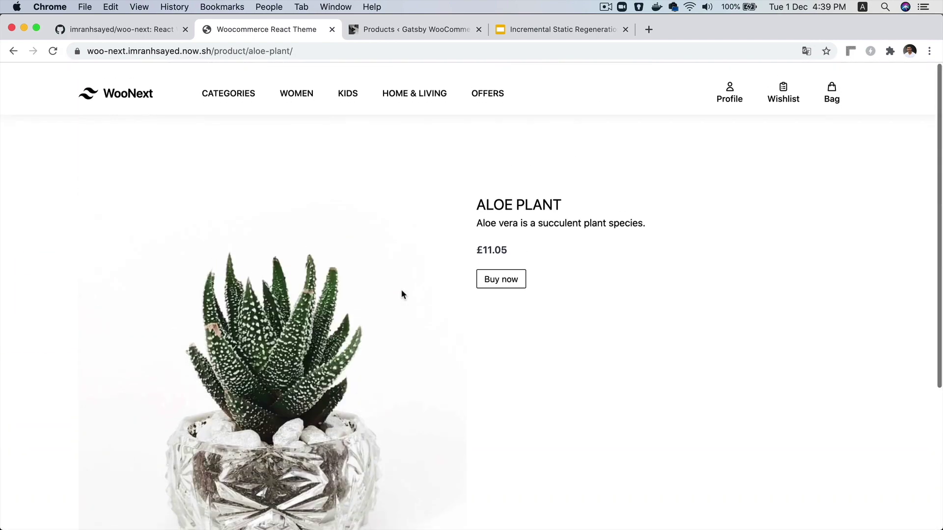
{"action": "left_click", "coordinate": [128, 83]}
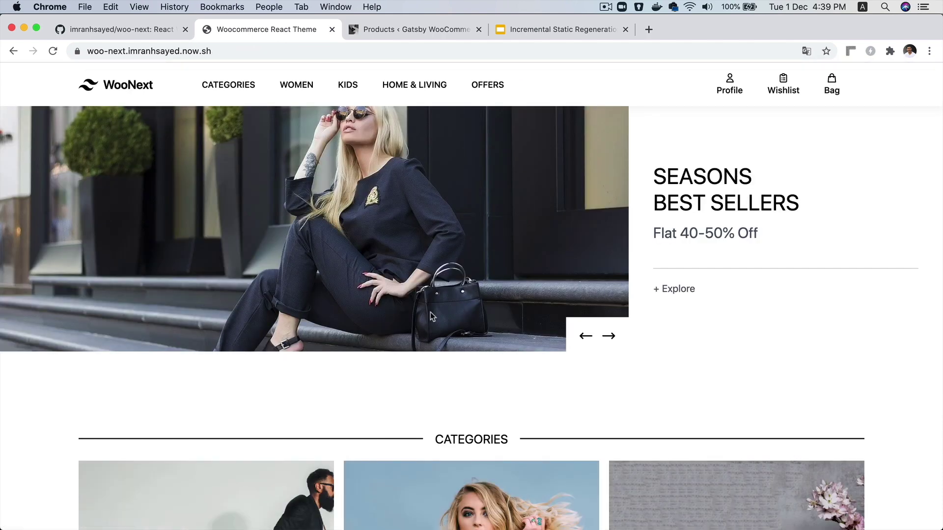
{"action": "scroll", "coordinate": [431, 311], "scroll_direction": "down", "scroll_amount": 15}
{"action": "scroll", "coordinate": [528, 246], "scroll_direction": "up", "scroll_amount": 1}
{"action": "scroll", "coordinate": [526, 244], "scroll_direction": "up", "scroll_amount": 8}
{"action": "scroll", "coordinate": [554, 244], "scroll_direction": "down", "scroll_amount": 7}
Add Beanie with Logo and Comfy trends to the cart and view the cart page
{"action": "left_click", "coordinate": [506, 216]}
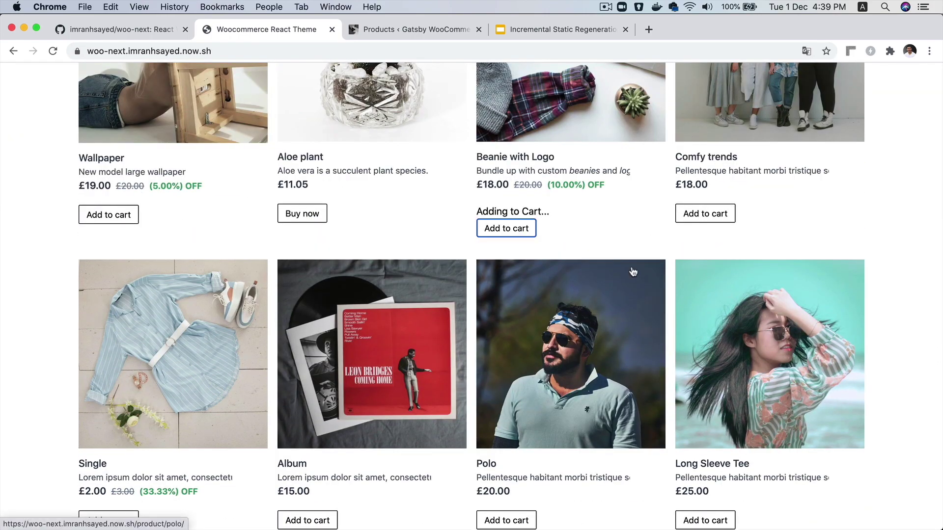
{"action": "left_click", "coordinate": [711, 223]}
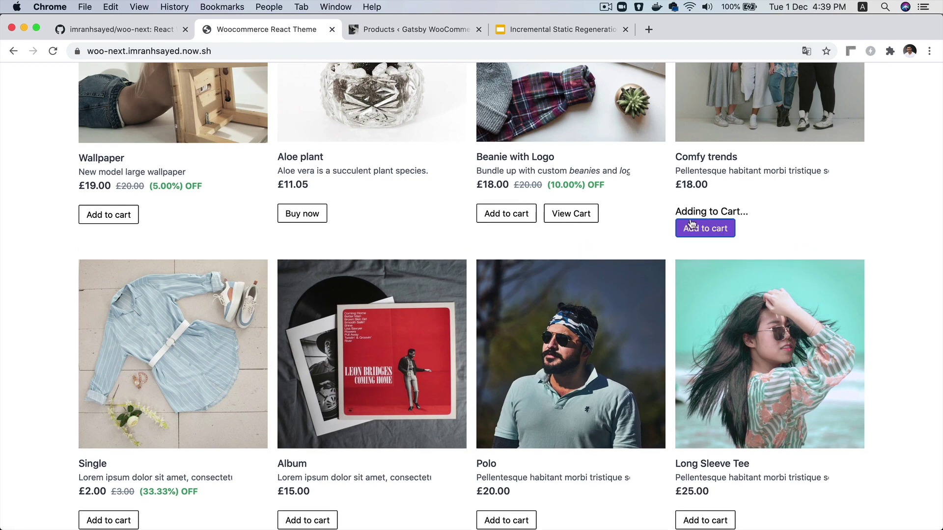
{"action": "scroll", "coordinate": [912, 102], "scroll_direction": "up", "scroll_amount": 15}
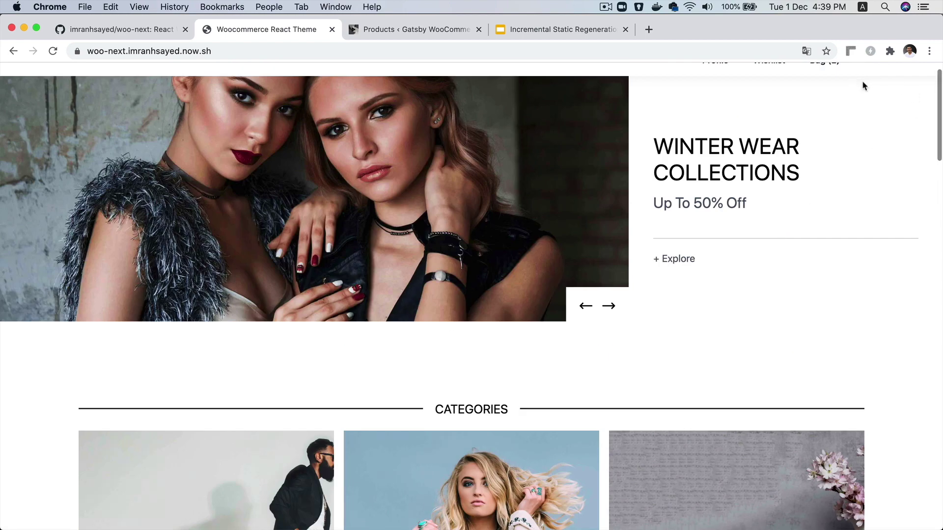
{"action": "scroll", "coordinate": [830, 138], "scroll_direction": "up", "scroll_amount": 2}
{"action": "left_click", "coordinate": [832, 89]}
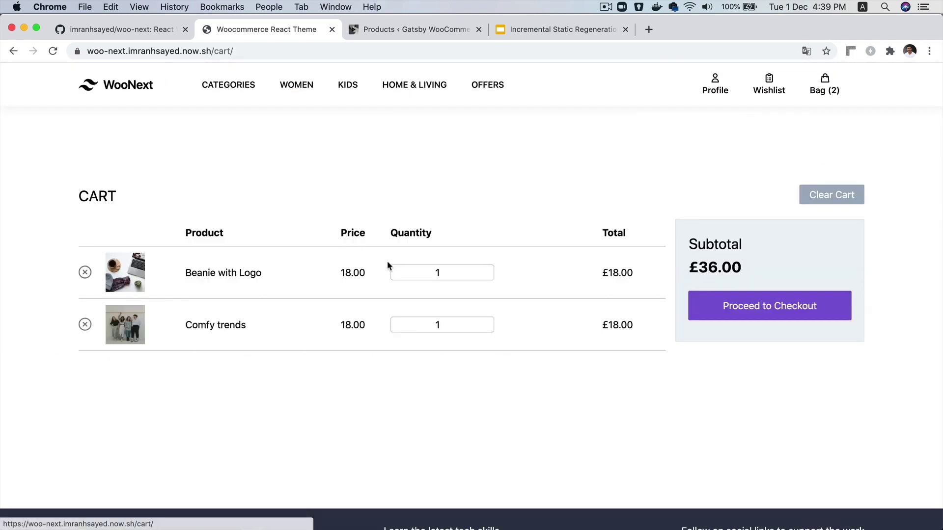
Raise both quantities to 2, then remove Comfy trends, leaving a £36.00 subtotal
{"action": "left_click", "coordinate": [435, 274]}
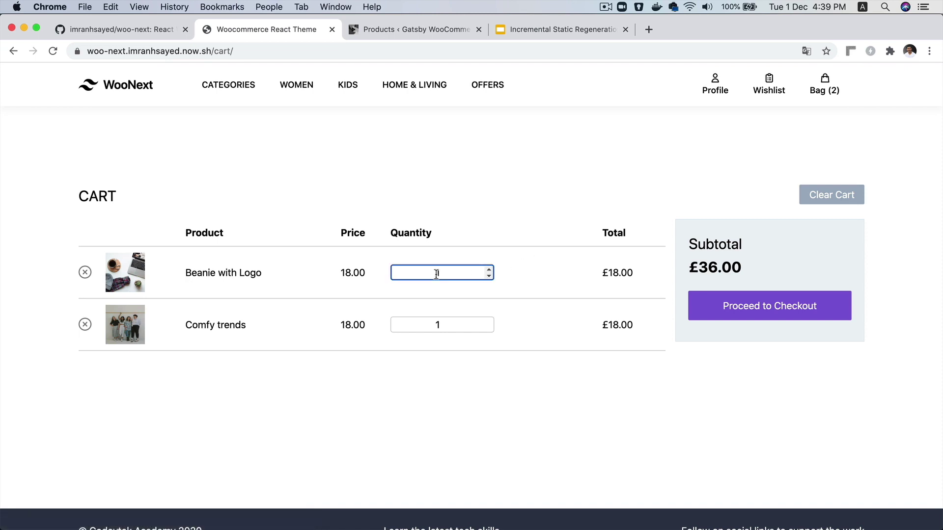
{"action": "key", "text": "Up"}
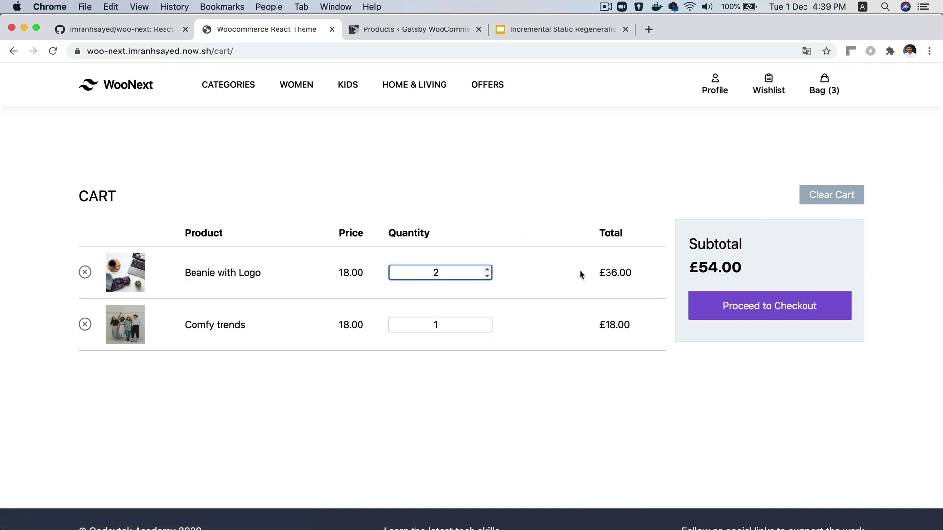
{"action": "left_click", "coordinate": [667, 388]}
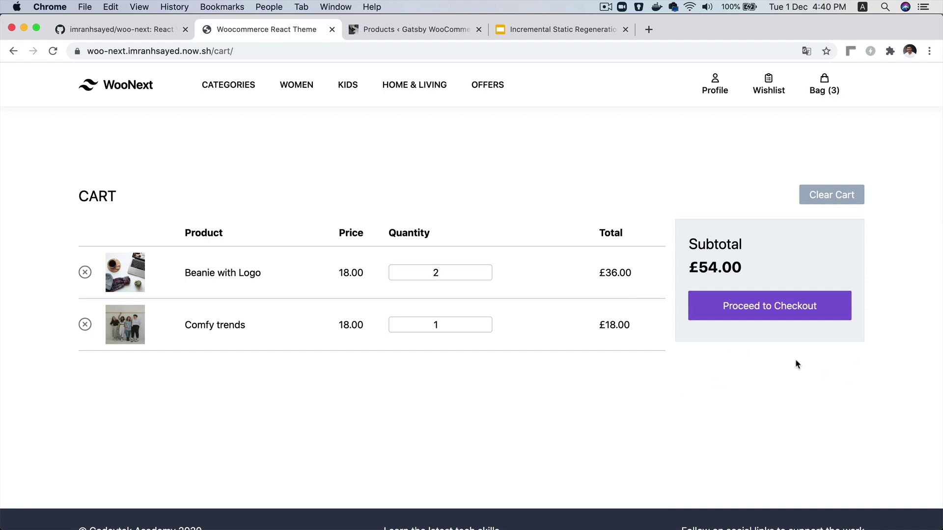
{"action": "left_click", "coordinate": [487, 320]}
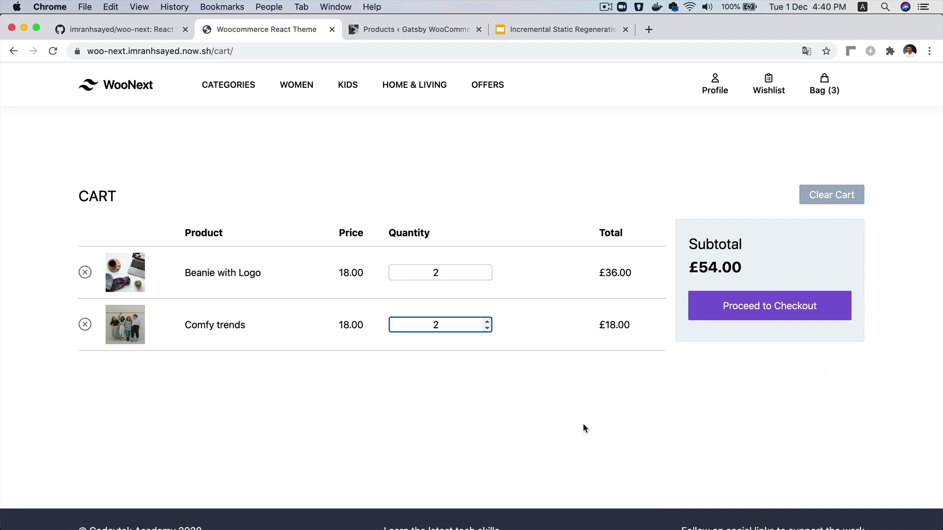
{"action": "left_click", "coordinate": [521, 381]}
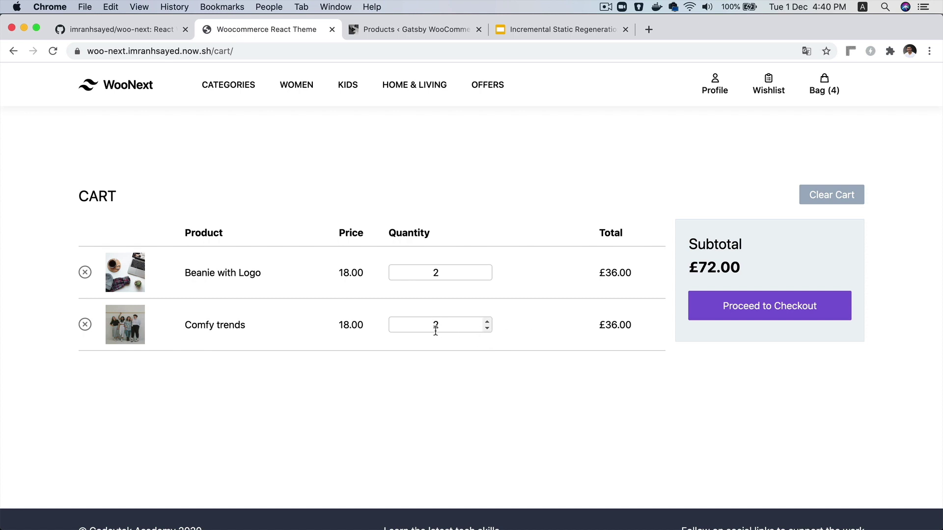
{"action": "left_click", "coordinate": [83, 327]}
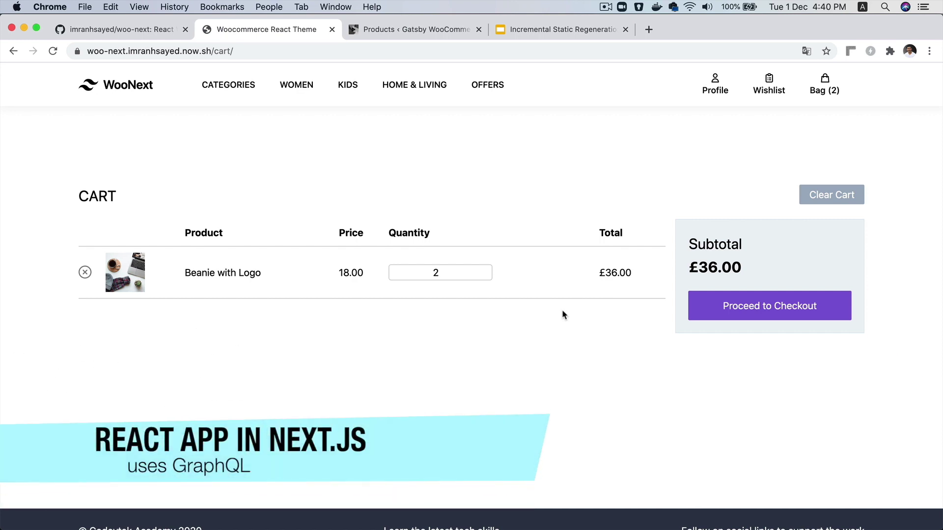
Go to checkout and fill billing details with the customer's name and the saved address autofill
{"action": "left_click", "coordinate": [796, 308]}
{"action": "scroll", "coordinate": [278, 234], "scroll_direction": "down", "scroll_amount": 3}
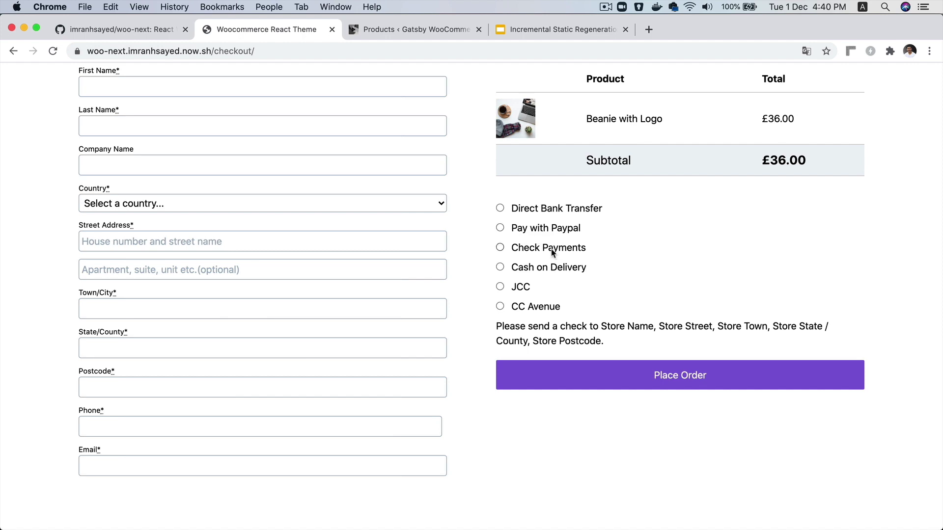
{"action": "scroll", "coordinate": [551, 252], "scroll_direction": "up", "scroll_amount": 4}
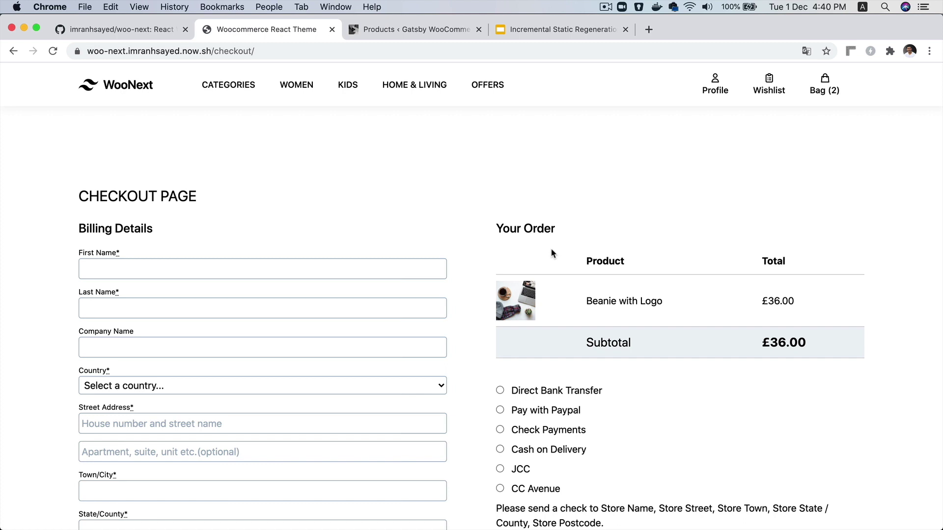
{"action": "left_click", "coordinate": [208, 266]}
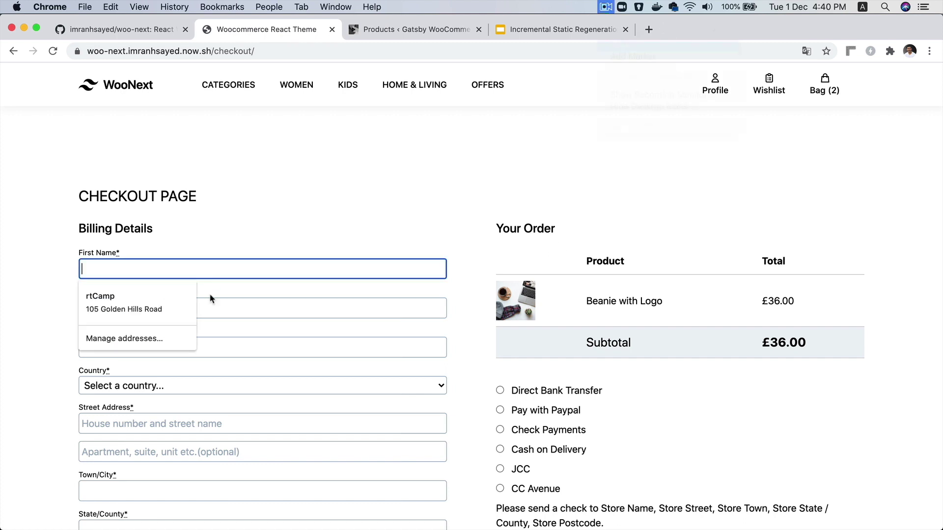
{"action": "key", "text": "Tab"}
{"action": "key", "text": "Tab"}
{"action": "left_click", "coordinate": [176, 346]}
{"action": "left_click", "coordinate": [143, 381]}
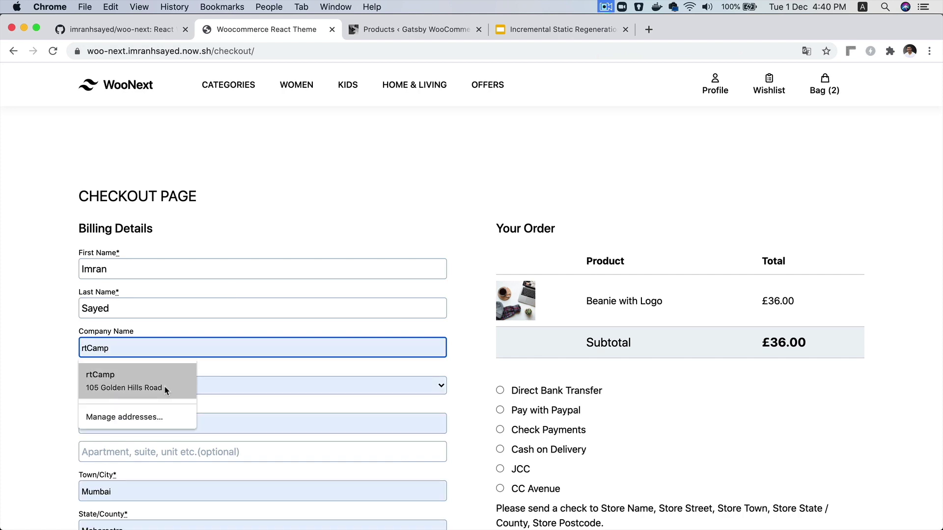
Choose Cash on Delivery as payment and place the order
{"action": "scroll", "coordinate": [304, 386], "scroll_direction": "down", "scroll_amount": 3}
{"action": "scroll", "coordinate": [136, 382], "scroll_direction": "down", "scroll_amount": 3}
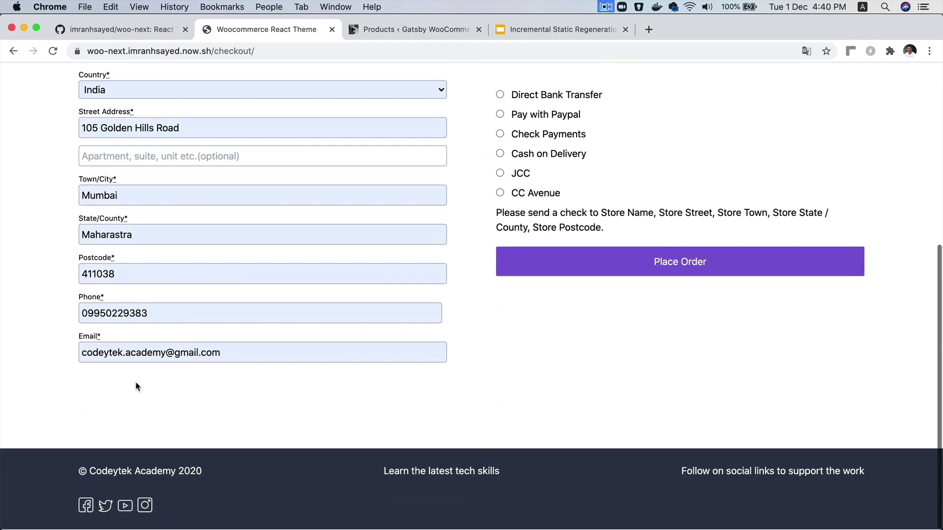
{"action": "scroll", "coordinate": [334, 346], "scroll_direction": "up", "scroll_amount": 5}
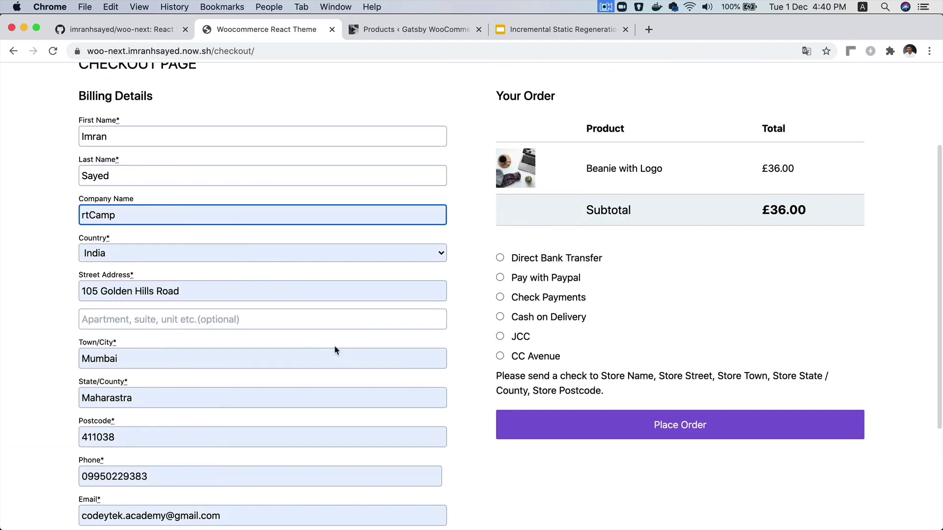
{"action": "scroll", "coordinate": [337, 344], "scroll_direction": "down", "scroll_amount": 2}
{"action": "left_click", "coordinate": [545, 297]}
{"action": "left_click", "coordinate": [613, 406]}
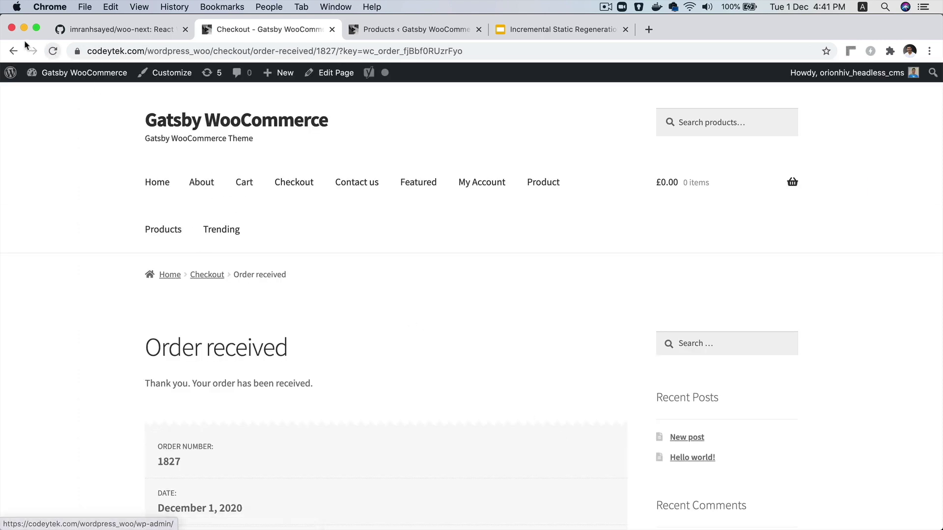
Open order #1827 from WooCommerce orders: two Beanie with Logo, cash on delivery, £36.00
{"action": "left_click", "coordinate": [14, 51]}
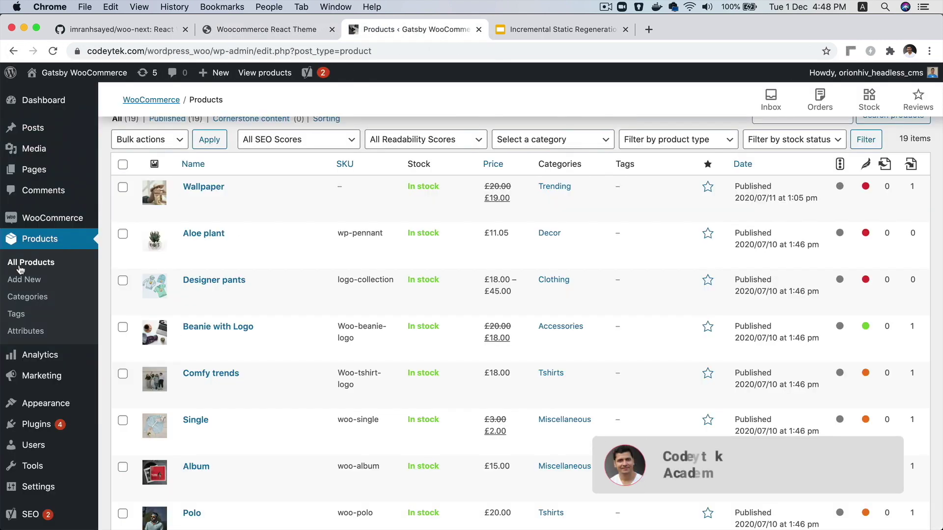
{"action": "mouse_move", "coordinate": [43, 221]}
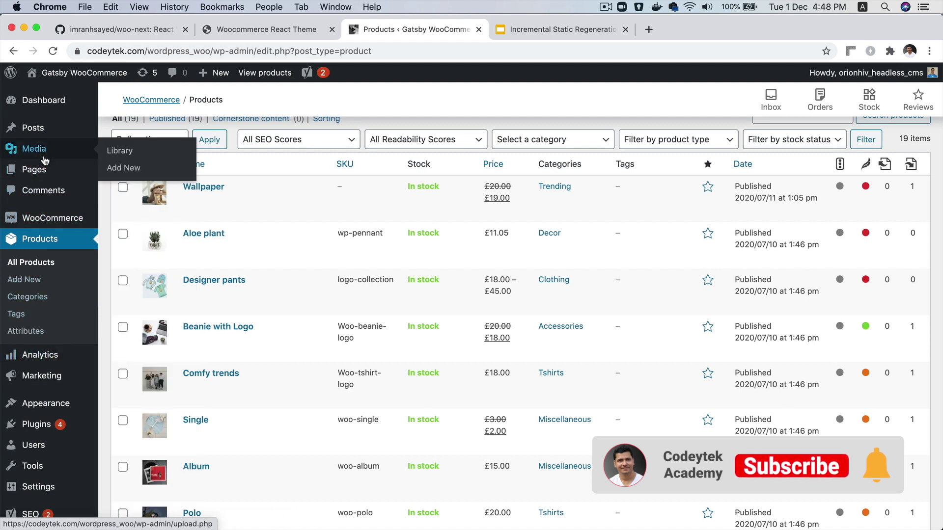
{"action": "mouse_move", "coordinate": [116, 222]}
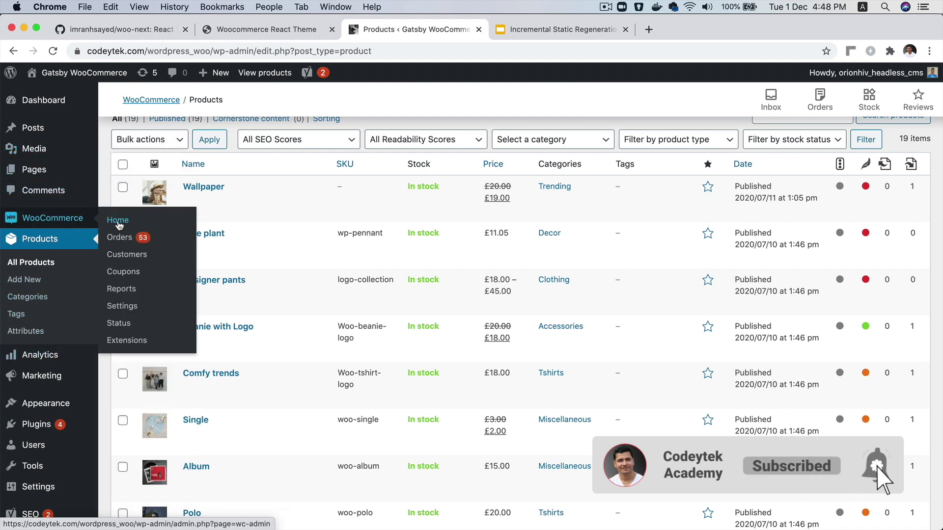
{"action": "left_click", "coordinate": [118, 221]}
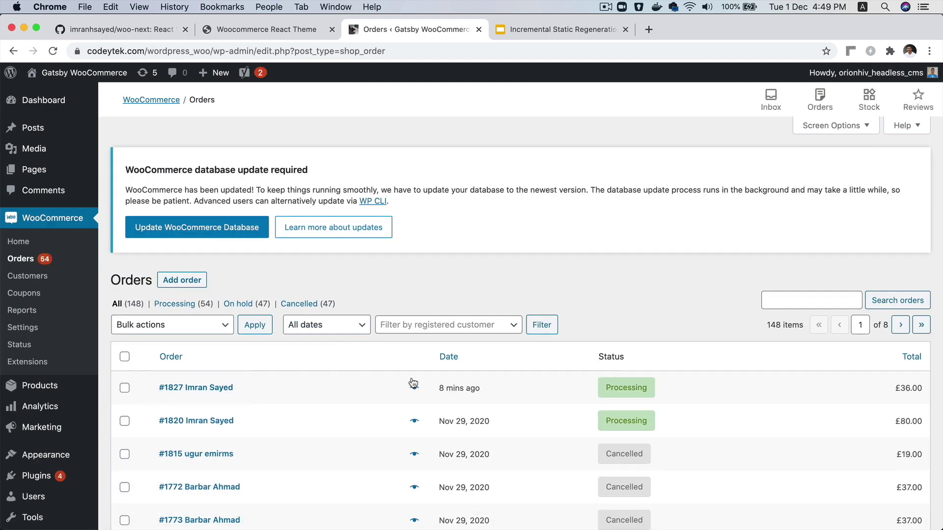
{"action": "scroll", "coordinate": [464, 405], "scroll_direction": "up", "scroll_amount": 5}
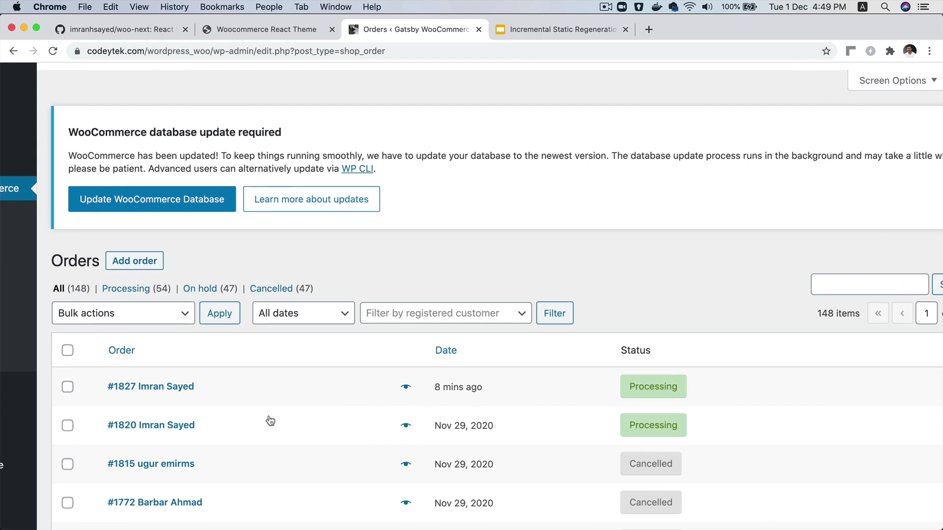
{"action": "left_click", "coordinate": [123, 387]}
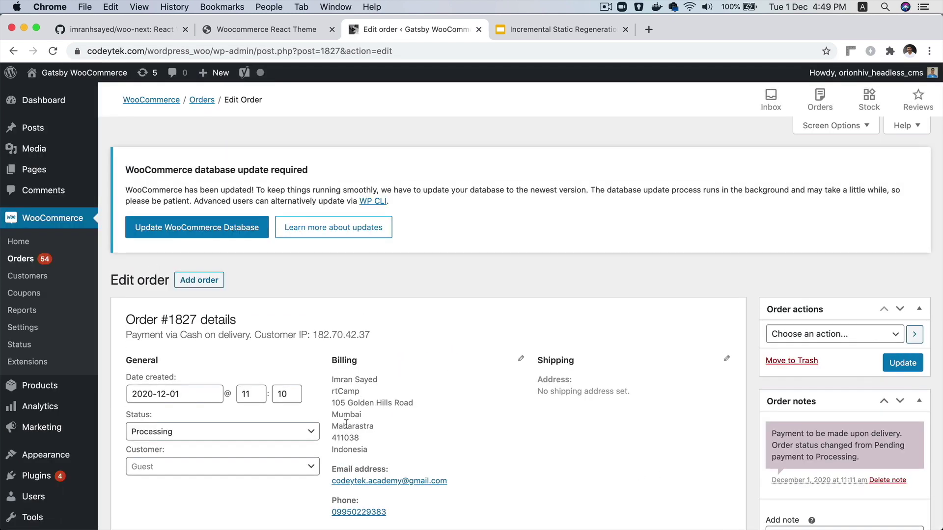
{"action": "scroll", "coordinate": [568, 452], "scroll_direction": "down", "scroll_amount": 15}
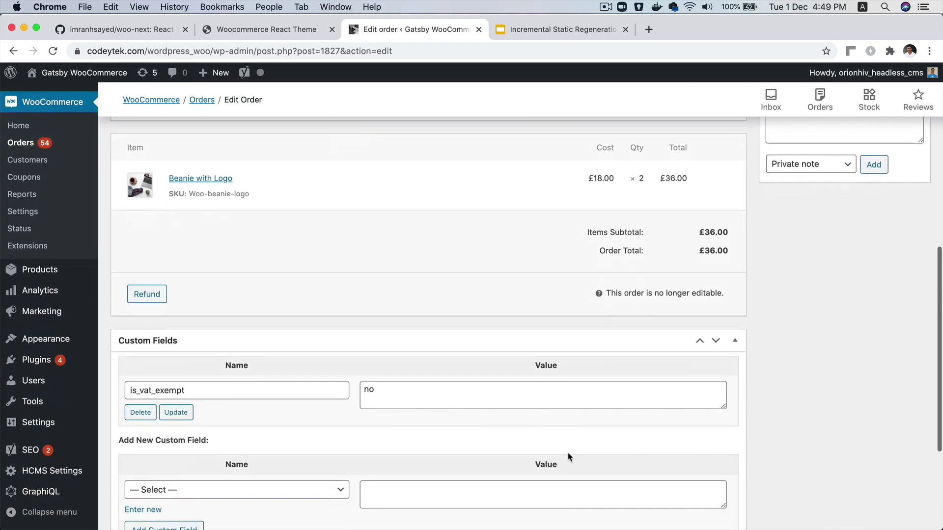
{"action": "scroll", "coordinate": [567, 452], "scroll_direction": "down", "scroll_amount": 2}
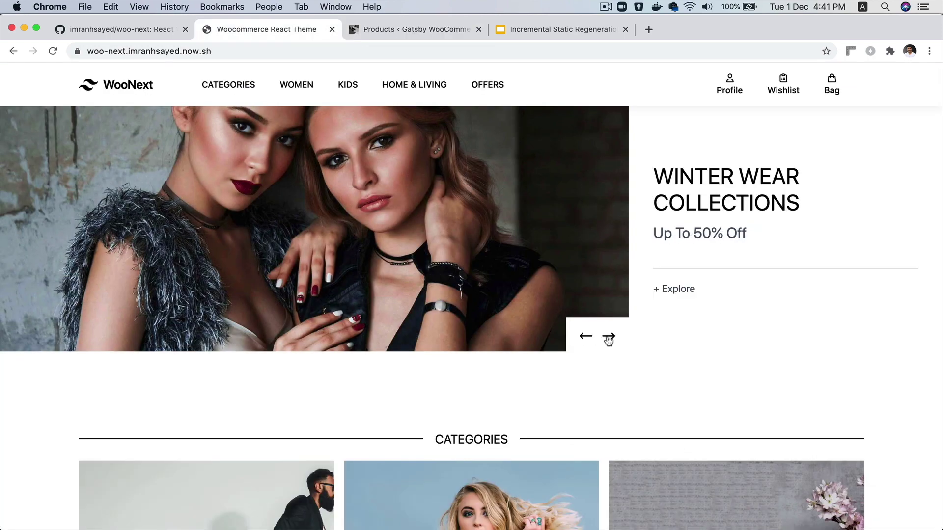
{"action": "left_click", "coordinate": [609, 339]}
{"action": "left_click", "coordinate": [609, 339]}
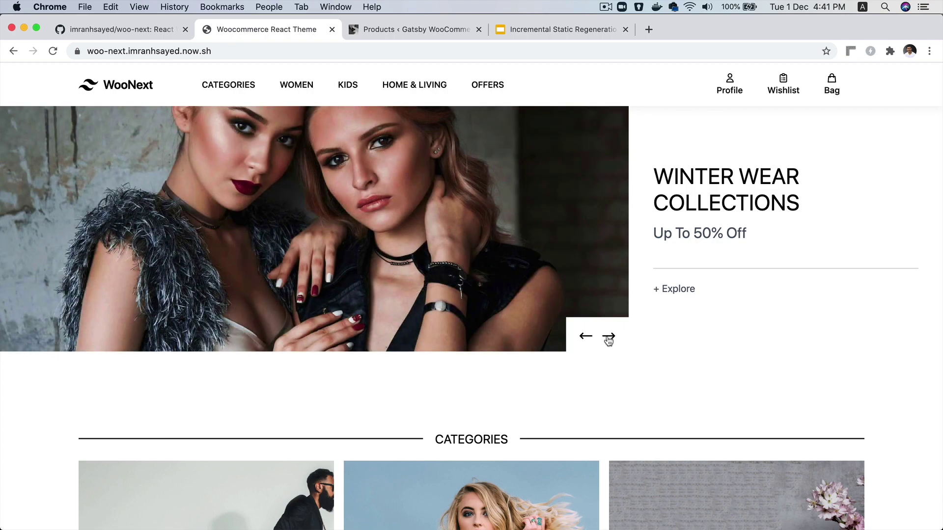
{"action": "left_click", "coordinate": [608, 339]}
{"action": "left_click", "coordinate": [609, 339]}
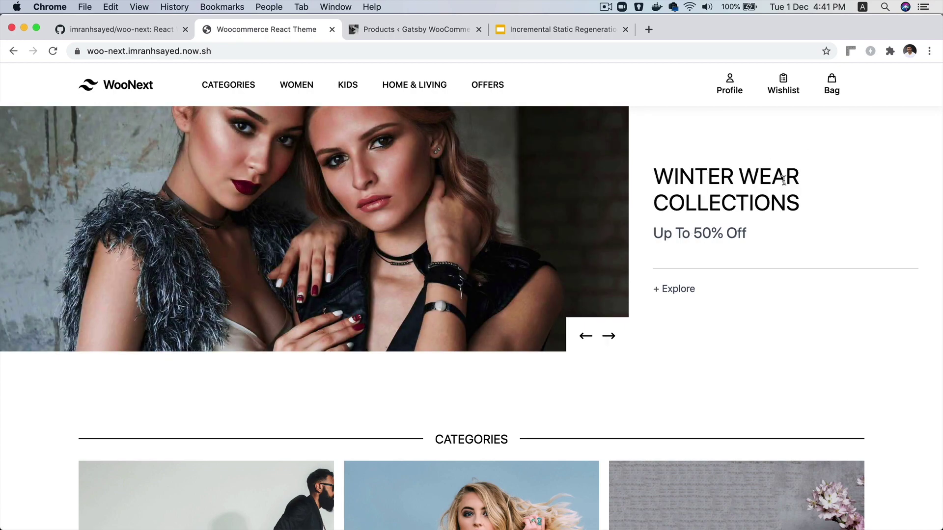
{"action": "scroll", "coordinate": [688, 273], "scroll_direction": "down", "scroll_amount": 15}
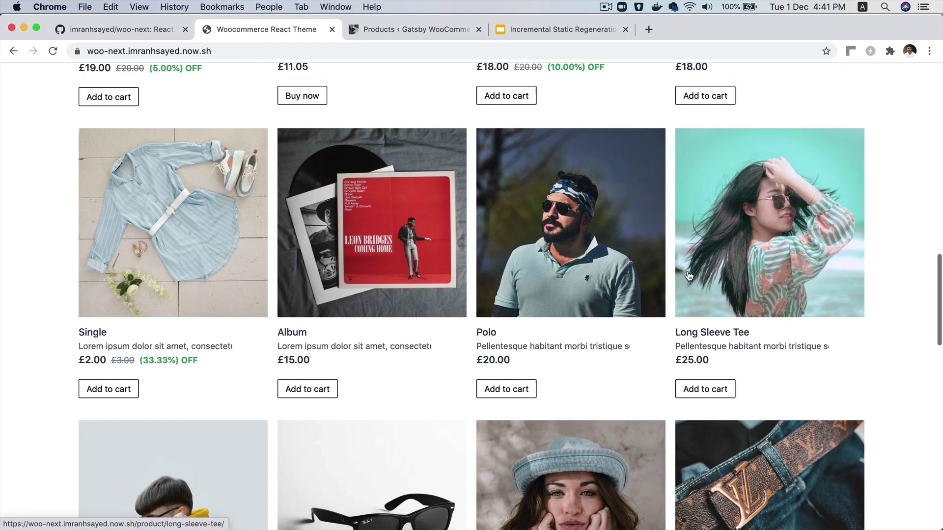
{"action": "scroll", "coordinate": [687, 273], "scroll_direction": "up", "scroll_amount": 10}
{"action": "left_click", "coordinate": [202, 457]}
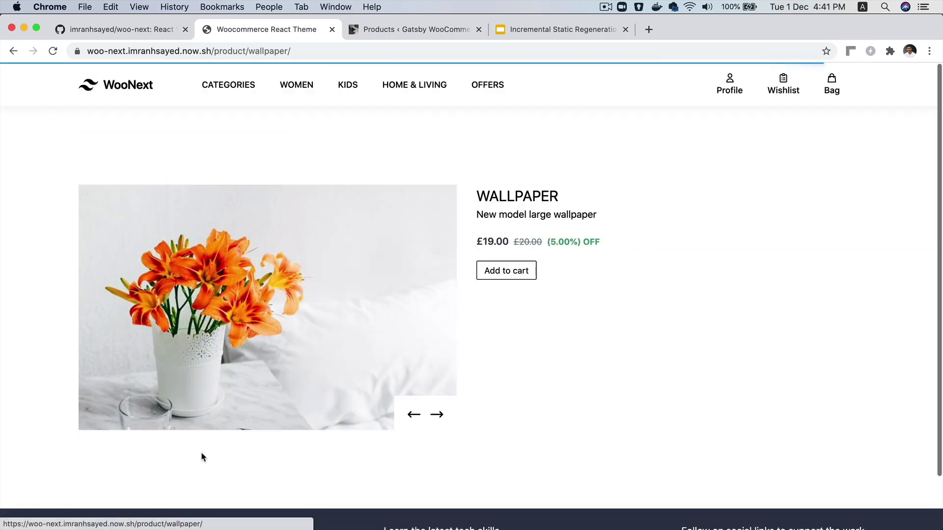
{"action": "left_click", "coordinate": [437, 415]}
{"action": "left_click", "coordinate": [437, 415]}
{"action": "left_click", "coordinate": [436, 415]}
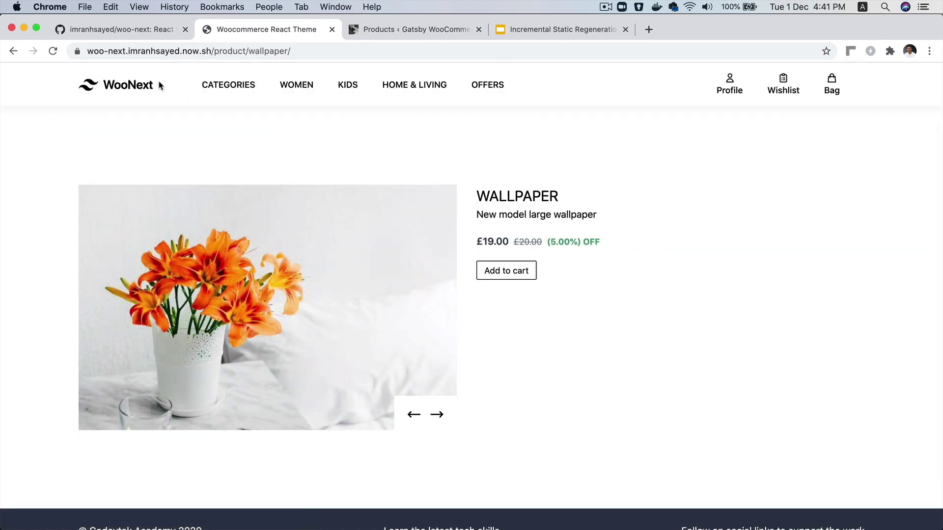
{"action": "left_click", "coordinate": [115, 86]}
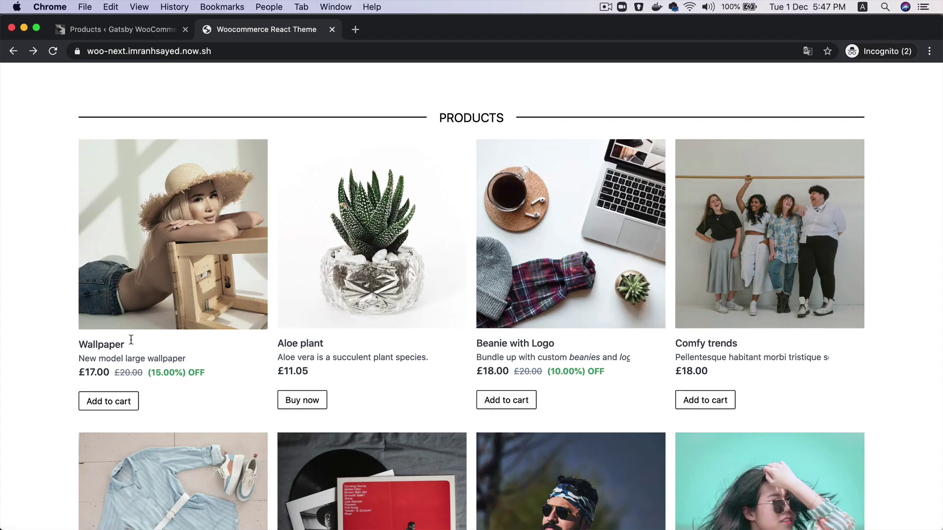
Check storefront prices against the admin list: Single £2.00 on sale from £3.00, Album £15.00
{"action": "left_click", "coordinate": [135, 31]}
{"action": "left_click", "coordinate": [285, 29]}
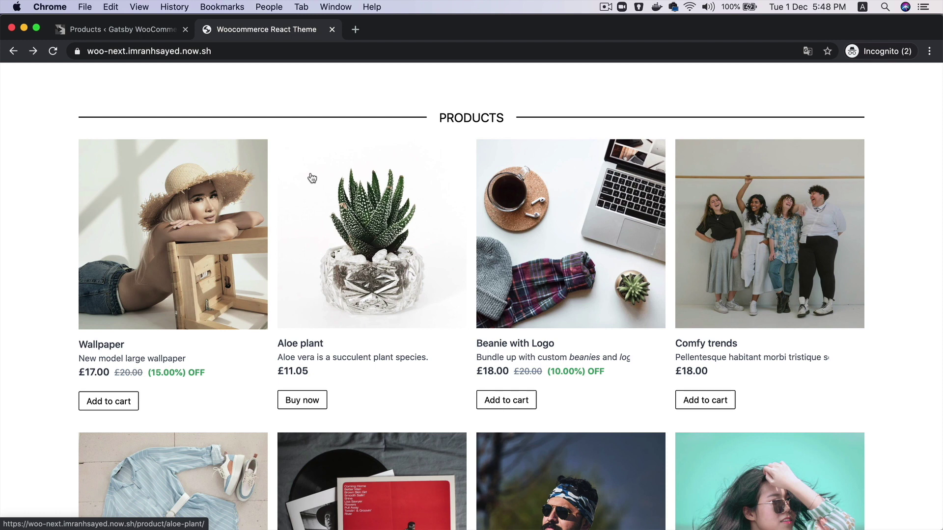
{"action": "scroll", "coordinate": [310, 180], "scroll_direction": "down", "scroll_amount": 5}
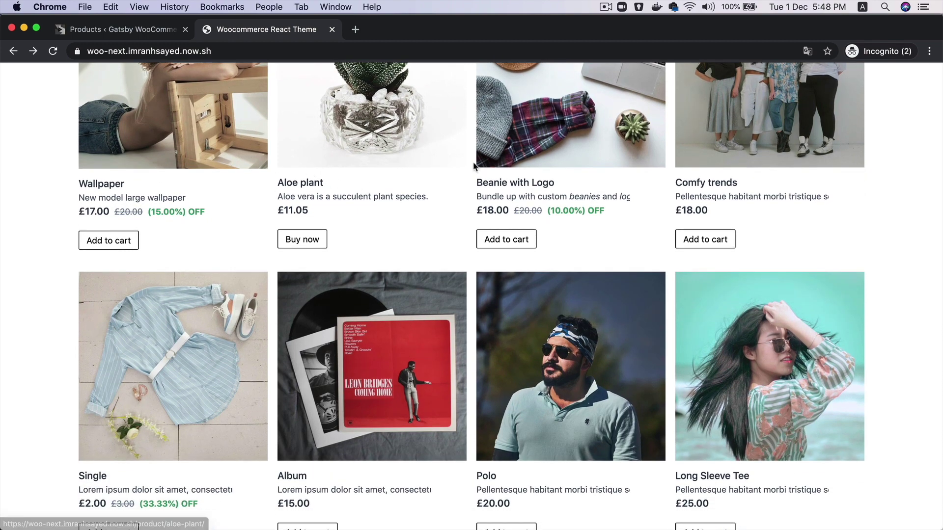
Change the Wallpaper sale price from 17 to 16, update the product, then view the storefront
{"action": "left_click", "coordinate": [131, 35]}
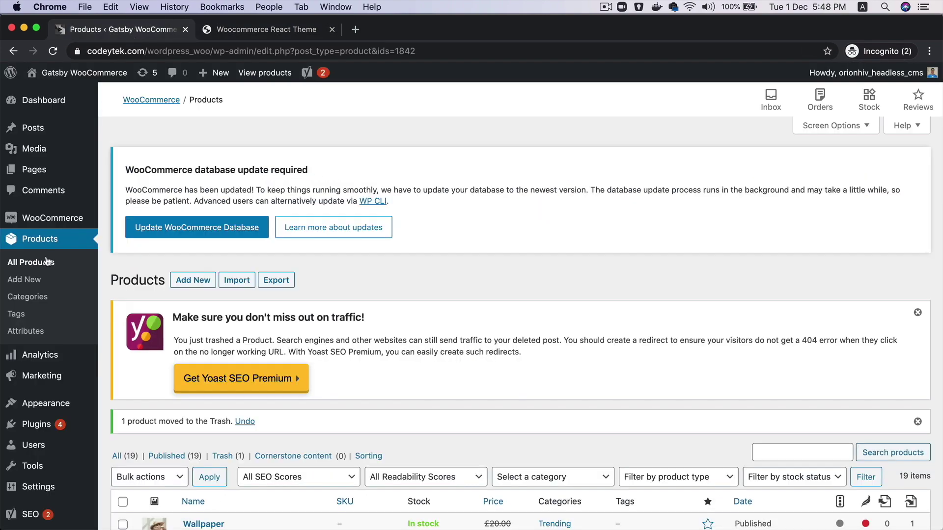
{"action": "scroll", "coordinate": [241, 313], "scroll_direction": "down", "scroll_amount": 5}
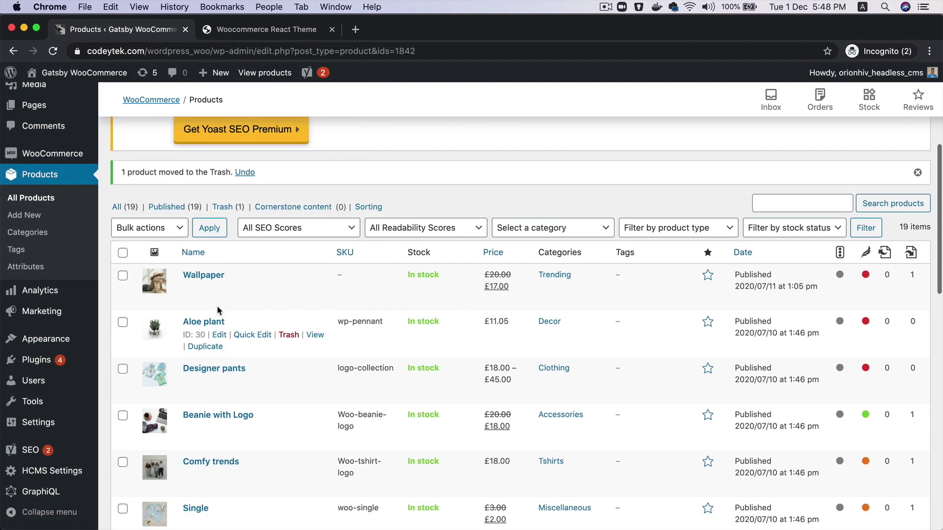
{"action": "left_click", "coordinate": [219, 290]}
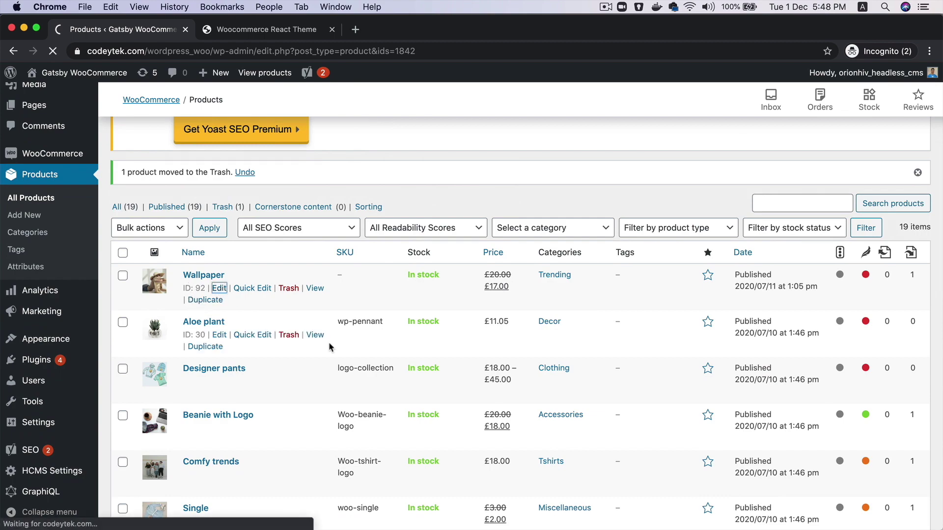
{"action": "scroll", "coordinate": [329, 344], "scroll_direction": "down", "scroll_amount": 5}
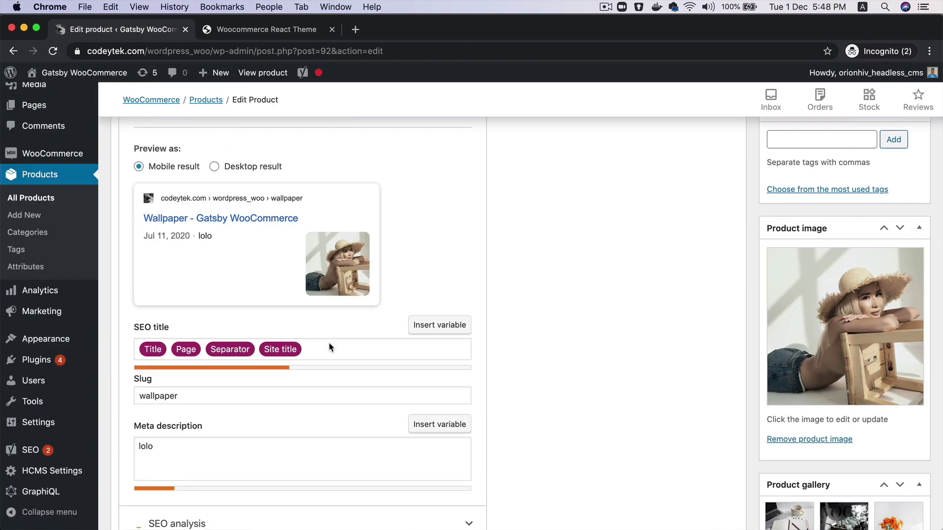
{"action": "scroll", "coordinate": [329, 342], "scroll_direction": "down", "scroll_amount": 5}
{"action": "left_click", "coordinate": [384, 318]}
{"action": "key", "text": "BackSpace"}
{"action": "type", "text": "7"}
{"action": "key", "text": "BackSpace"}
{"action": "type", "text": "6"}
{"action": "scroll", "coordinate": [659, 382], "scroll_direction": "up", "scroll_amount": 10}
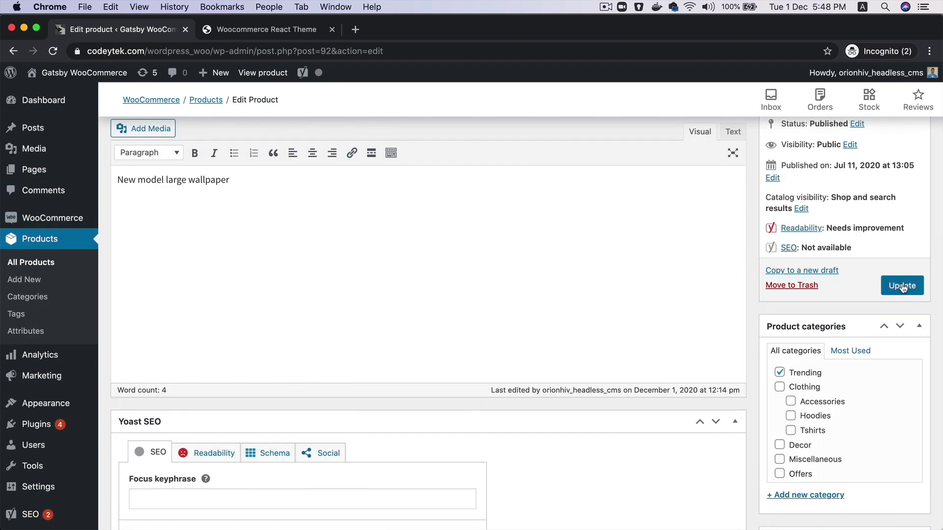
{"action": "left_click", "coordinate": [902, 286]}
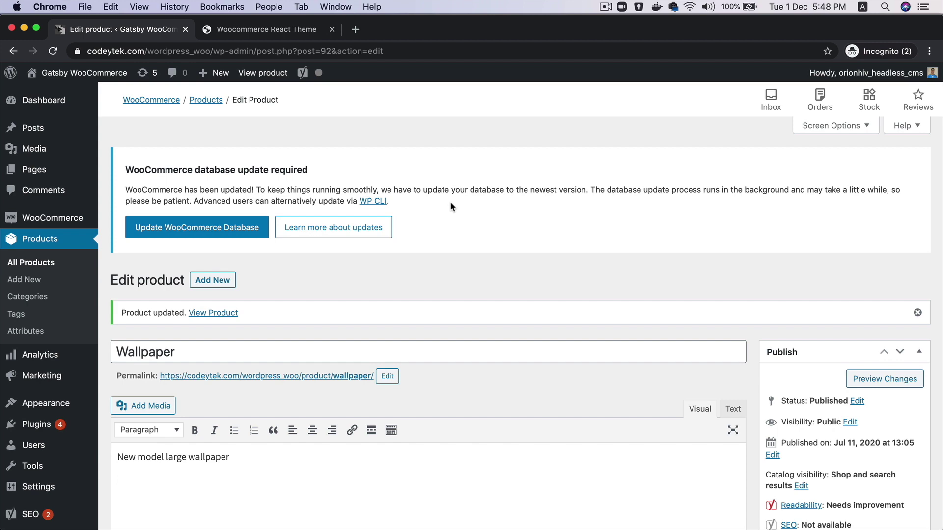
{"action": "left_click", "coordinate": [310, 31]}
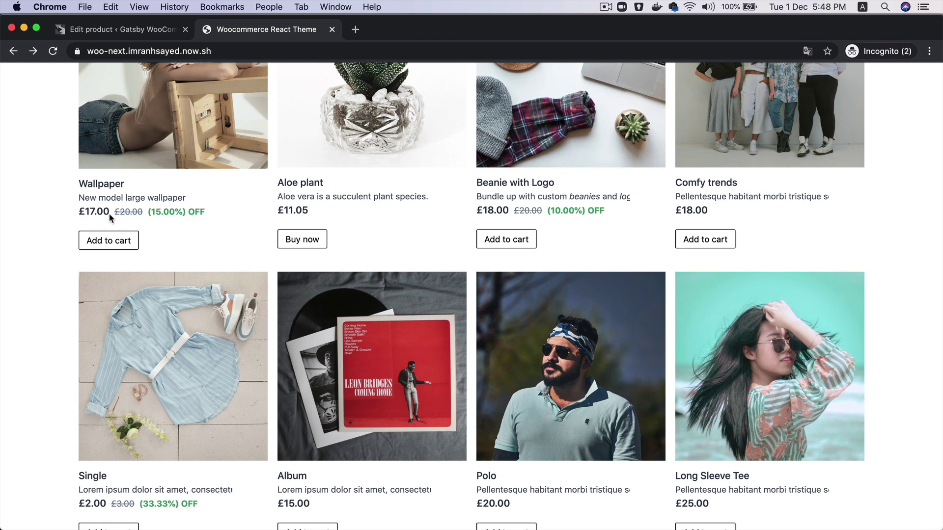
Reload the storefront so Wallpaper shows £16.00, down from £20.00 (20.00% off)
{"action": "double_click", "coordinate": [94, 213]}
{"action": "key", "text": "super+r"}
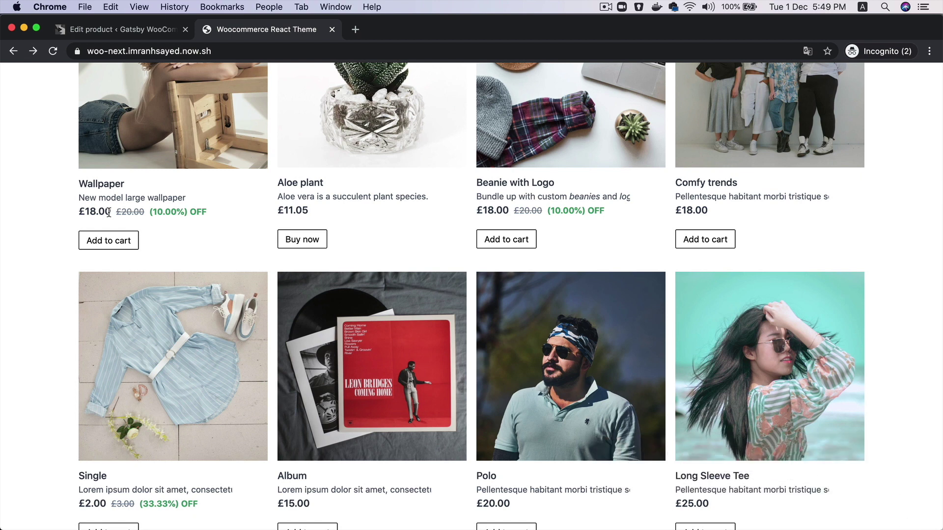
{"action": "scroll", "coordinate": [228, 199], "scroll_direction": "up", "scroll_amount": 5}
{"action": "scroll", "coordinate": [231, 206], "scroll_direction": "up", "scroll_amount": 5}
{"action": "scroll", "coordinate": [231, 206], "scroll_direction": "down", "scroll_amount": 5}
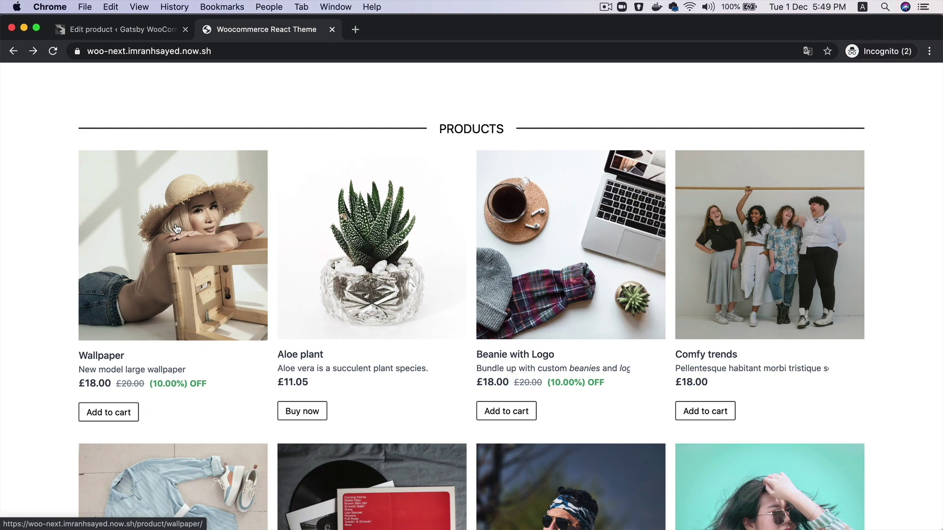
{"action": "scroll", "coordinate": [241, 214], "scroll_direction": "up", "scroll_amount": 4}
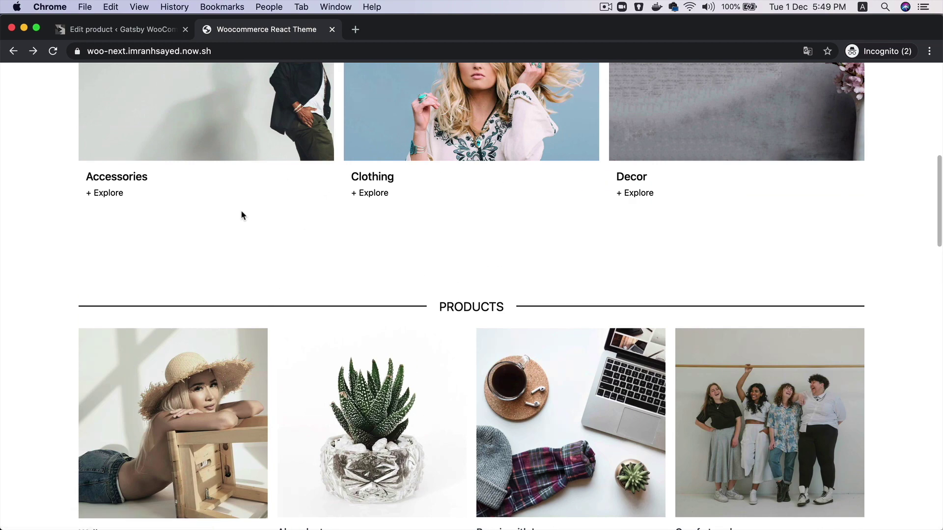
{"action": "scroll", "coordinate": [241, 215], "scroll_direction": "down", "scroll_amount": 5}
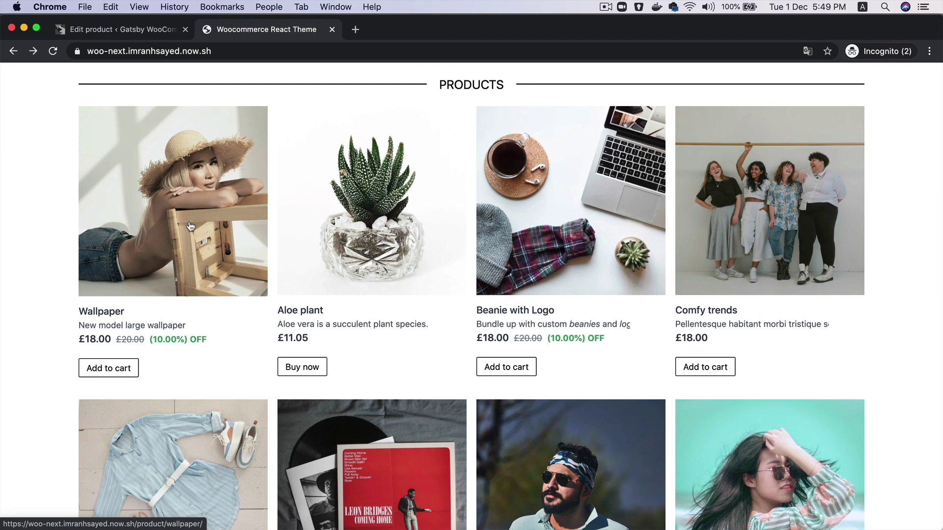
View the Wallpaper and Aloe plant product pages, then return to the homepage product grid
{"action": "left_click", "coordinate": [196, 231]}
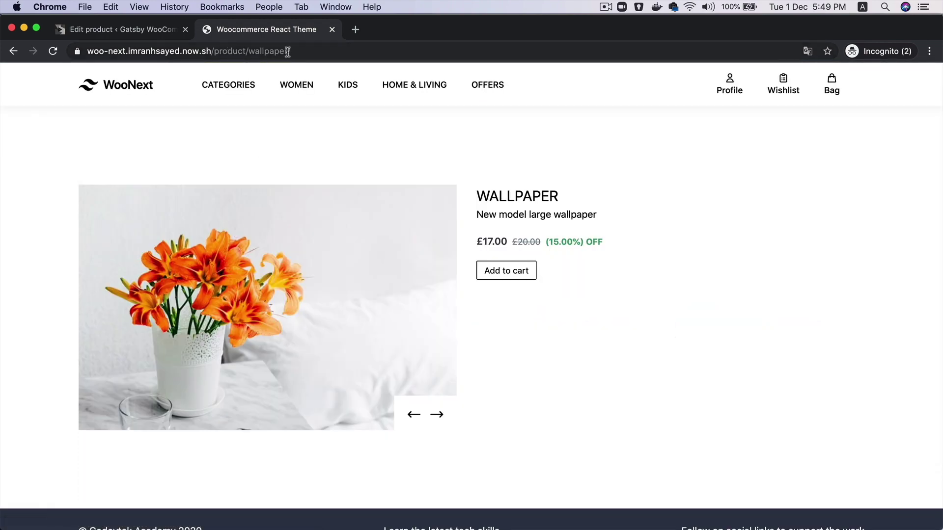
{"action": "left_click", "coordinate": [14, 51]}
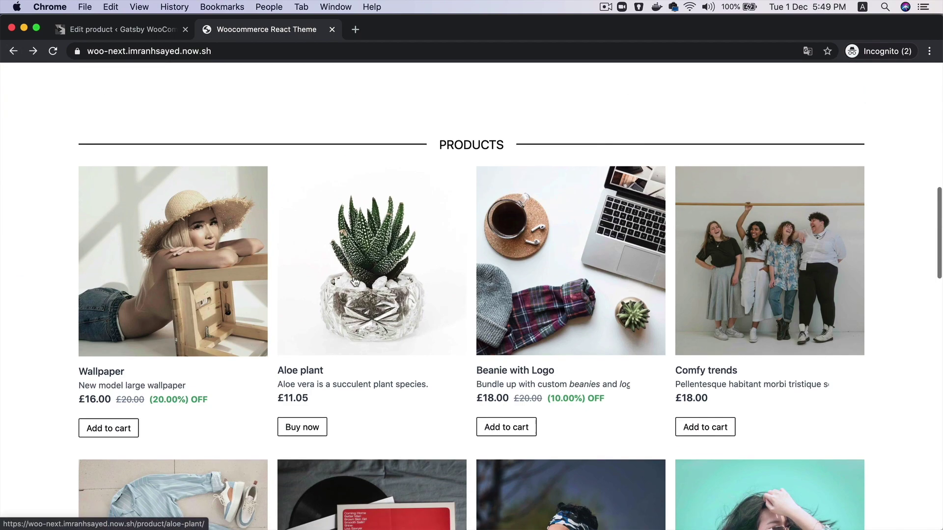
{"action": "left_click", "coordinate": [354, 281]}
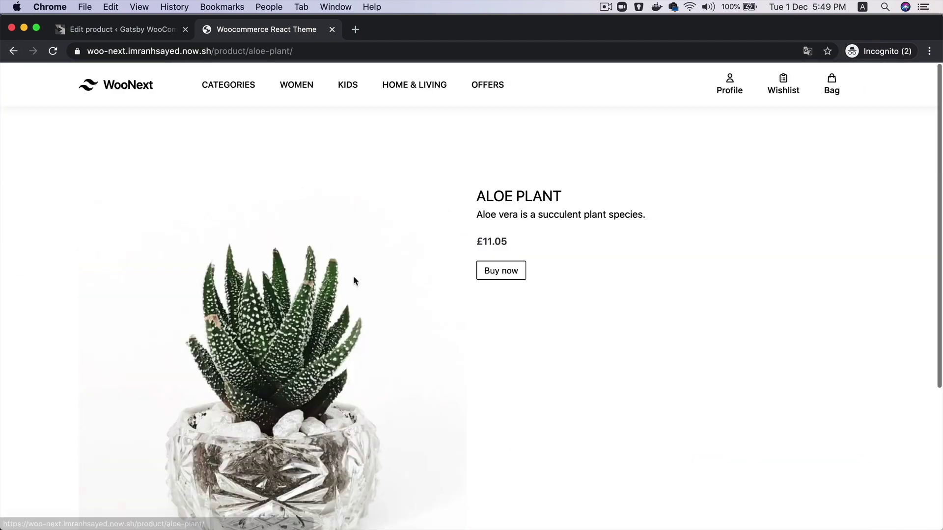
{"action": "left_click", "coordinate": [101, 88]}
{"action": "scroll", "coordinate": [283, 415], "scroll_direction": "down", "scroll_amount": 15}
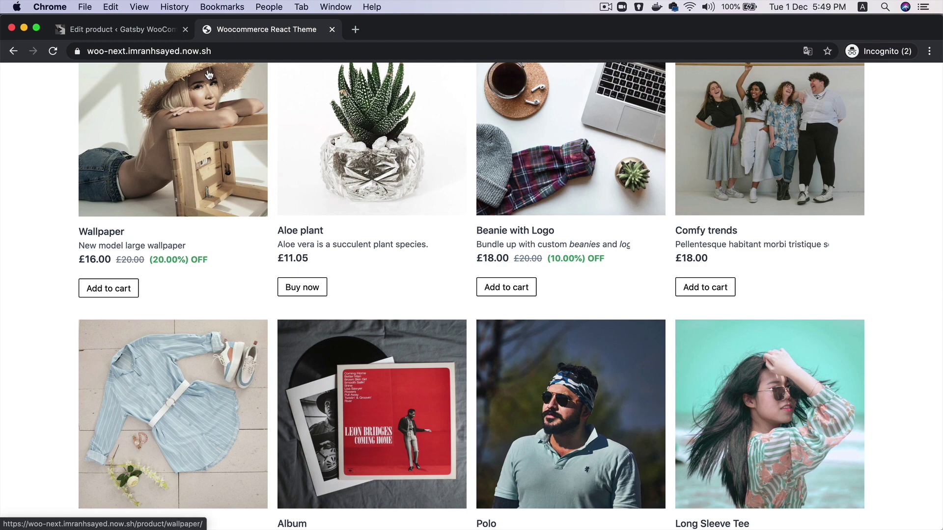
Create a product named 'New Product' with regular price 16 and sale price 10
{"action": "left_click", "coordinate": [143, 29]}
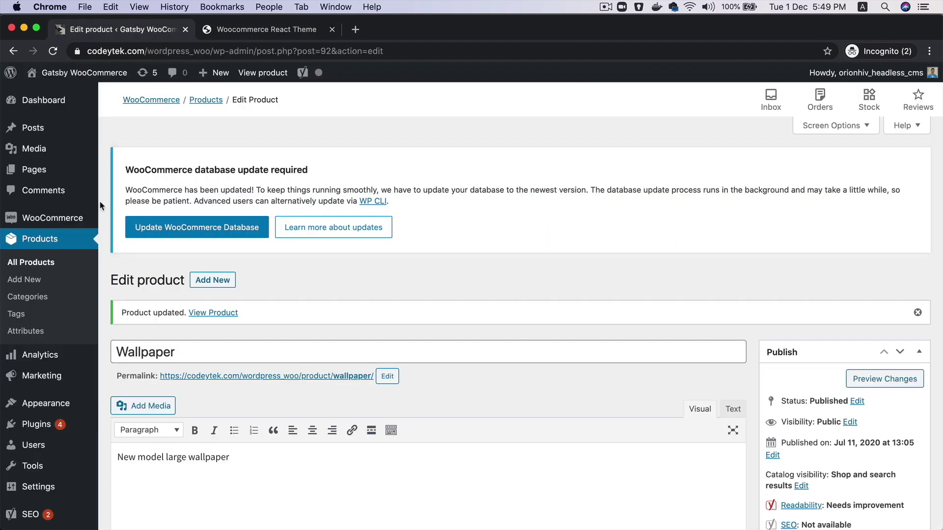
{"action": "left_click", "coordinate": [34, 287]}
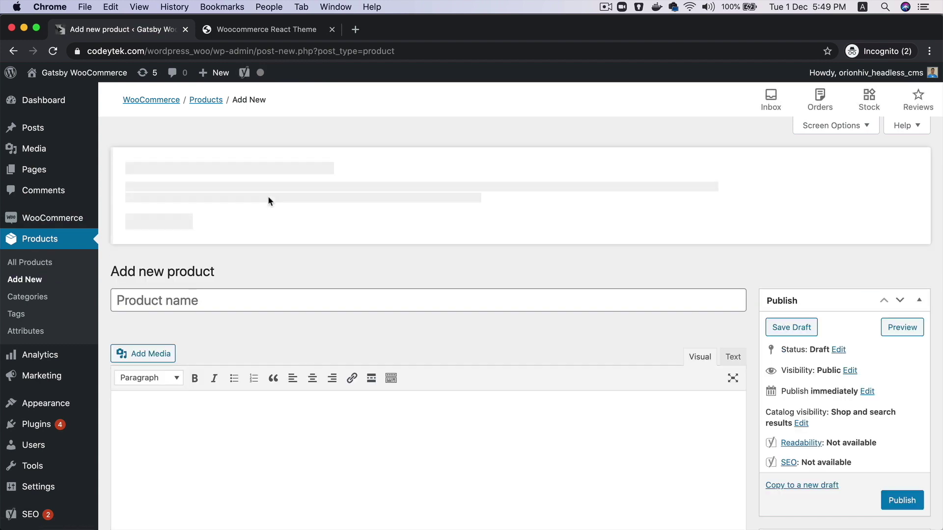
{"action": "type", "text": "New Pr"}
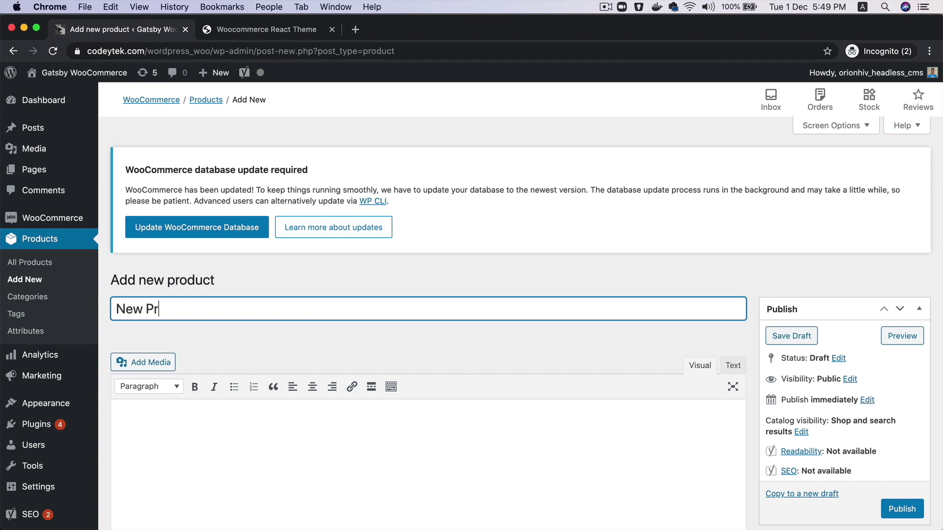
{"action": "type", "text": "oduct"}
{"action": "scroll", "coordinate": [422, 320], "scroll_direction": "down", "scroll_amount": 13}
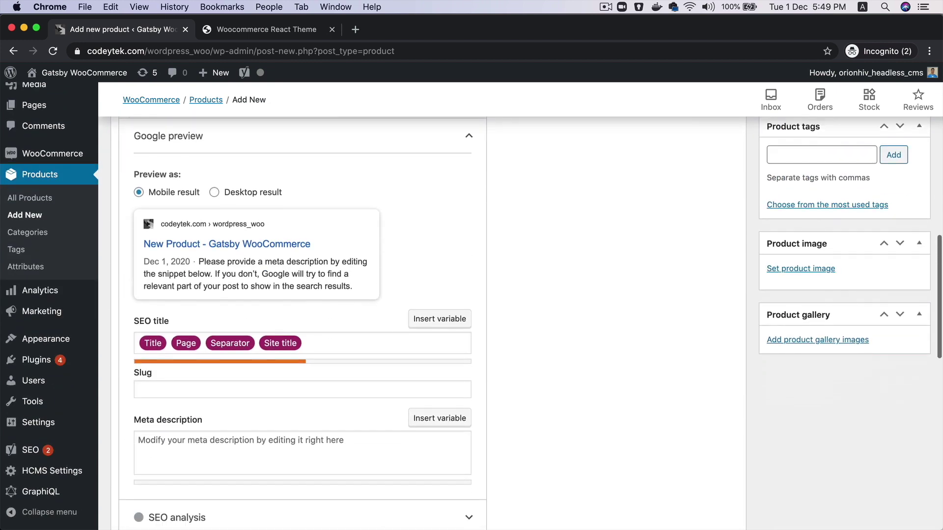
{"action": "scroll", "coordinate": [391, 250], "scroll_direction": "down", "scroll_amount": 10}
{"action": "left_click", "coordinate": [392, 243]}
{"action": "type", "text": "16"}
{"action": "key", "text": "Tab"}
{"action": "type", "text": "10"}
Set the photo of the woman on the steps as product image and publish
{"action": "scroll", "coordinate": [712, 267], "scroll_direction": "up", "scroll_amount": 12}
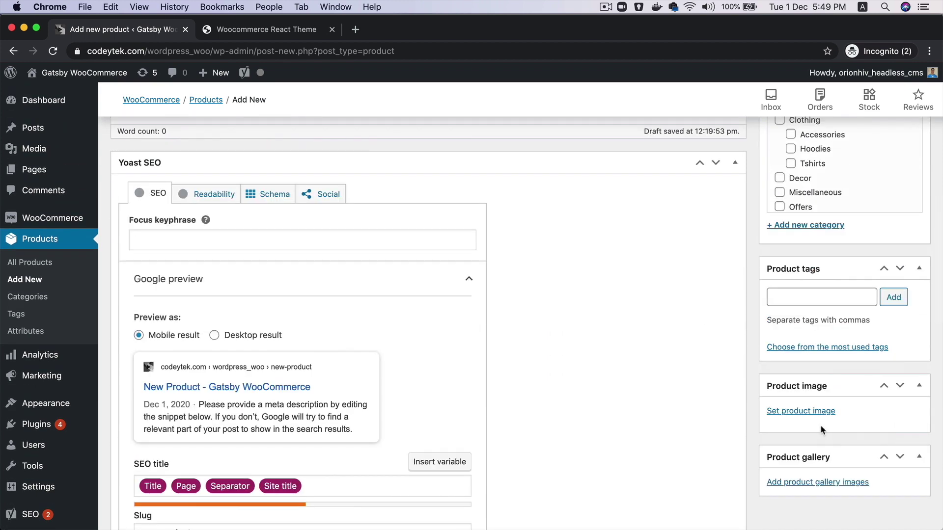
{"action": "left_click", "coordinate": [818, 413]}
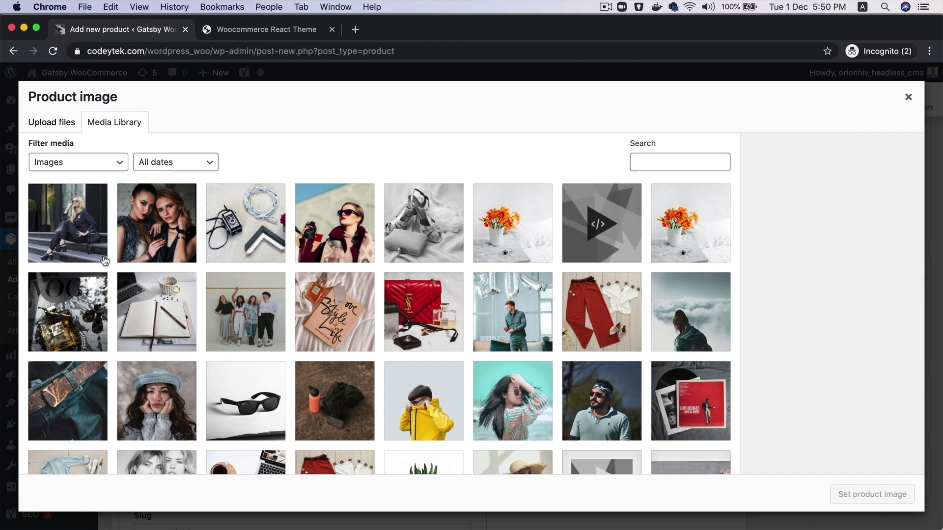
{"action": "left_click", "coordinate": [104, 260]}
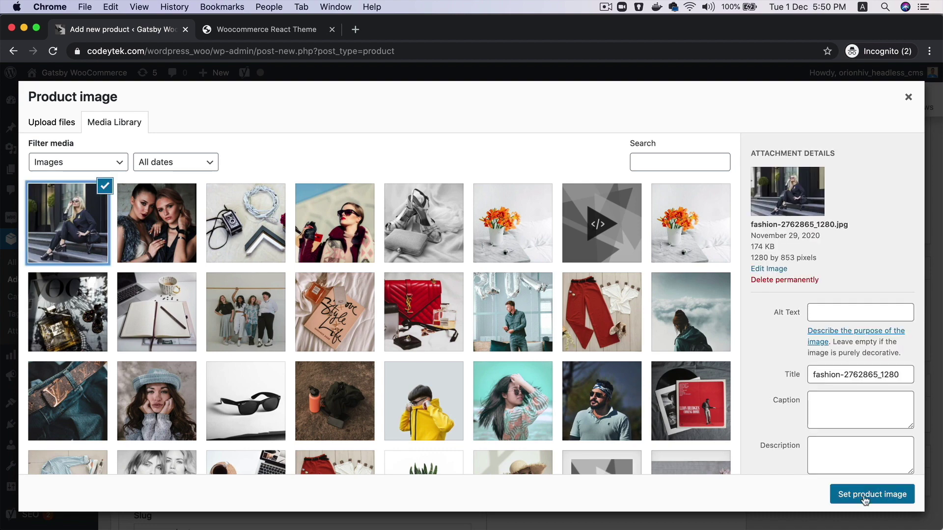
{"action": "left_click", "coordinate": [865, 495]}
{"action": "scroll", "coordinate": [911, 423], "scroll_direction": "up", "scroll_amount": 10}
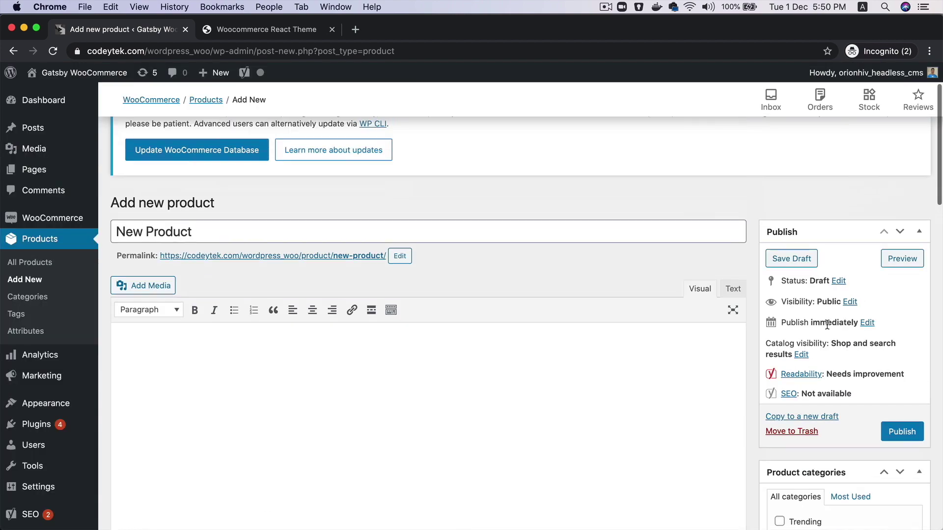
{"action": "left_click", "coordinate": [910, 426]}
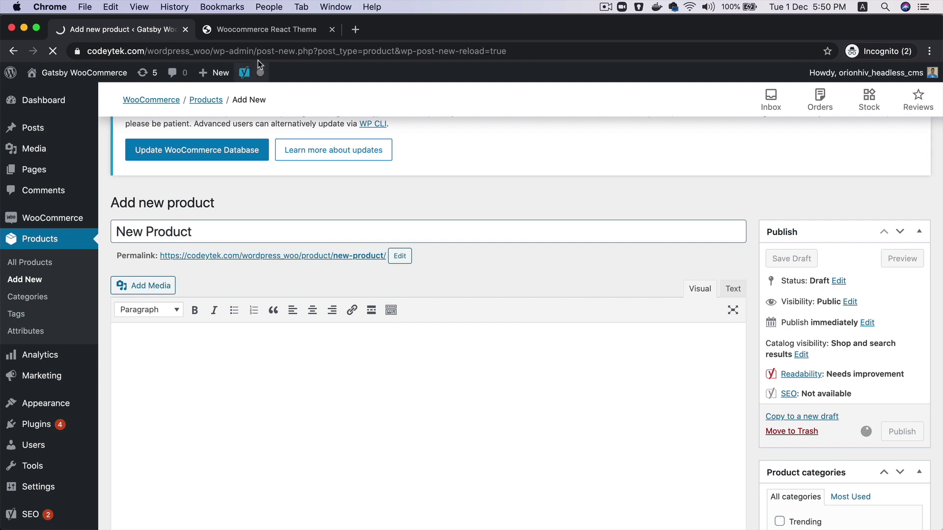
Paste the copied storefront URL into a new tab and append 'product'
{"action": "left_click", "coordinate": [275, 33]}
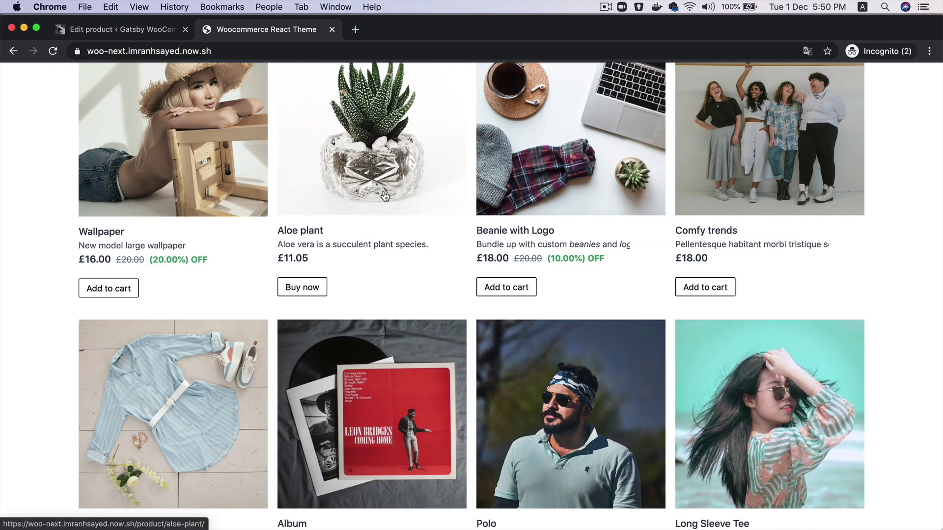
{"action": "left_click", "coordinate": [230, 51]}
{"action": "key", "text": "super+c"}
{"action": "left_click", "coordinate": [355, 30]}
{"action": "key", "text": "super+v"}
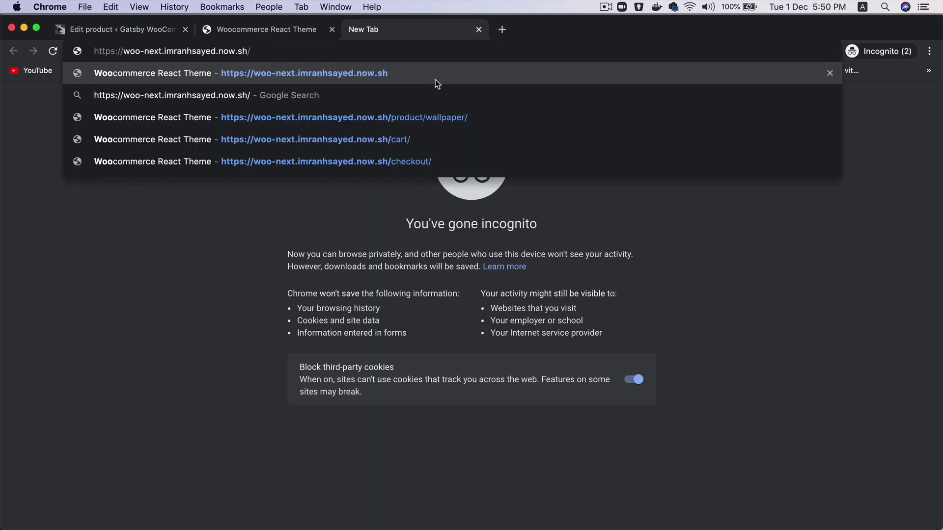
{"action": "type", "text": "prodc"}
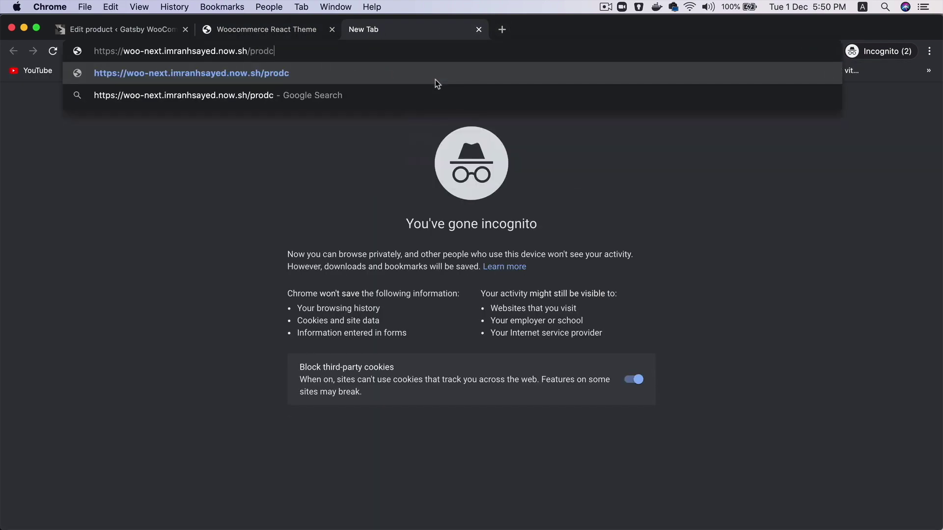
{"action": "key", "text": "BackSpace"}
{"action": "type", "text": "uct/"}
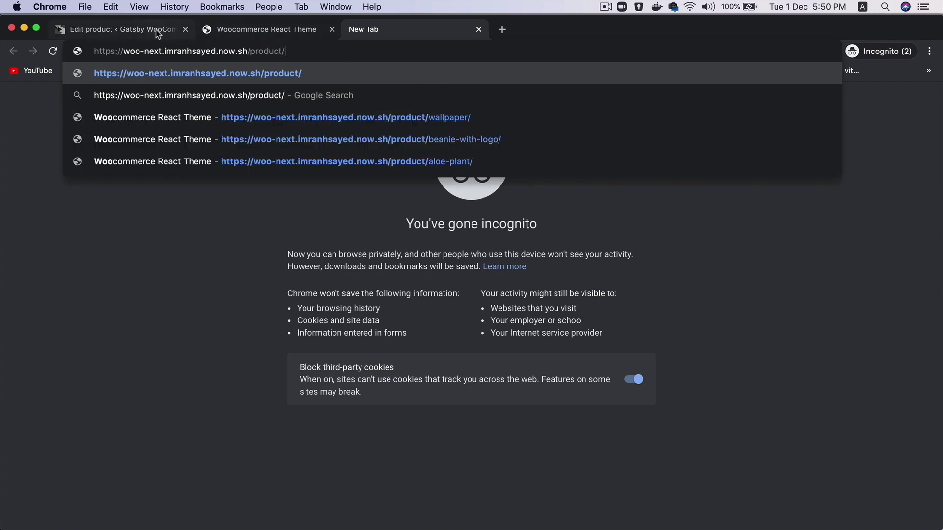
Confirm New Product is published with a permalink ending /product/new-product/
{"action": "left_click", "coordinate": [157, 31]}
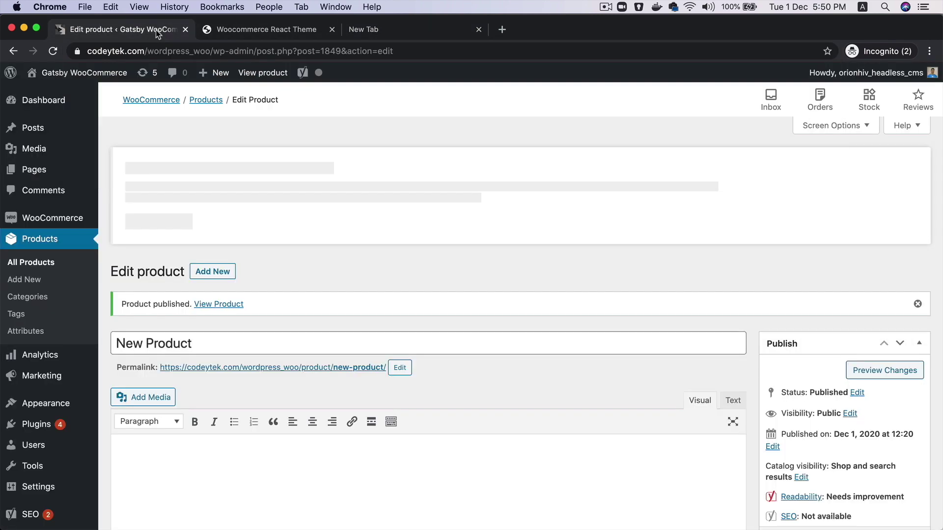
{"action": "scroll", "coordinate": [316, 343], "scroll_direction": "down", "scroll_amount": 5}
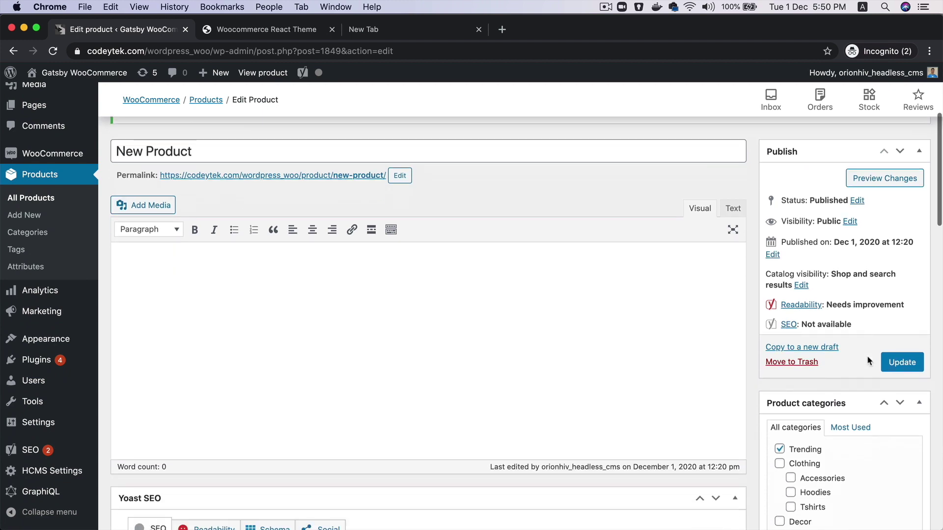
{"action": "scroll", "coordinate": [373, 321], "scroll_direction": "up", "scroll_amount": 6}
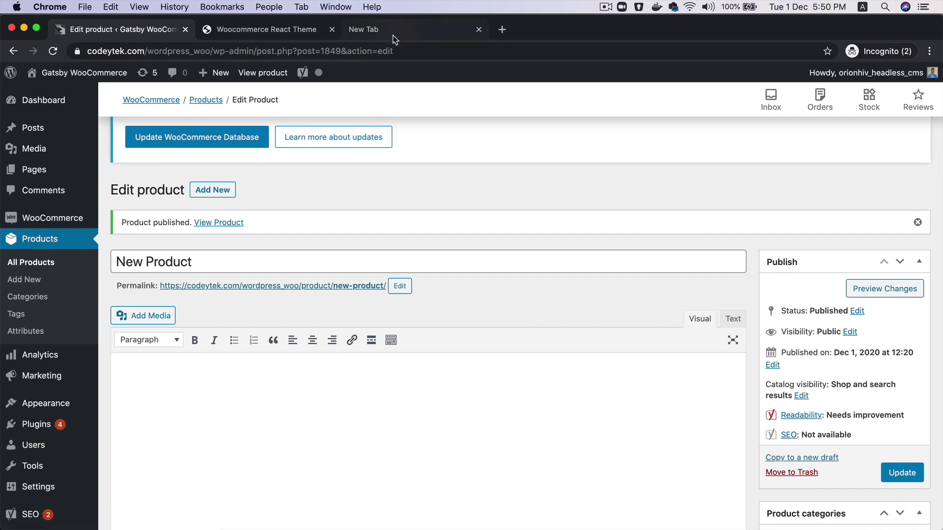
Complete the new tab's URL with 'new-product/' and load it
{"action": "left_click", "coordinate": [378, 32]}
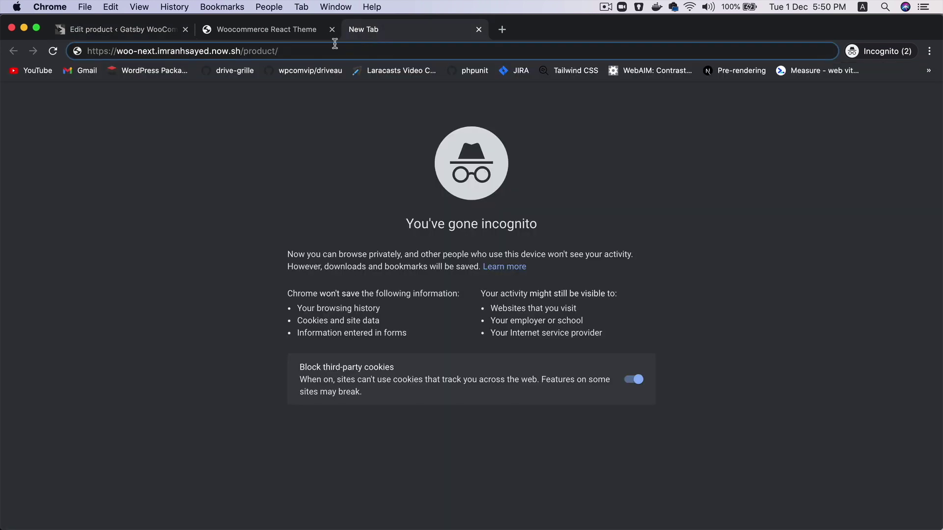
{"action": "type", "text": "new-prod"}
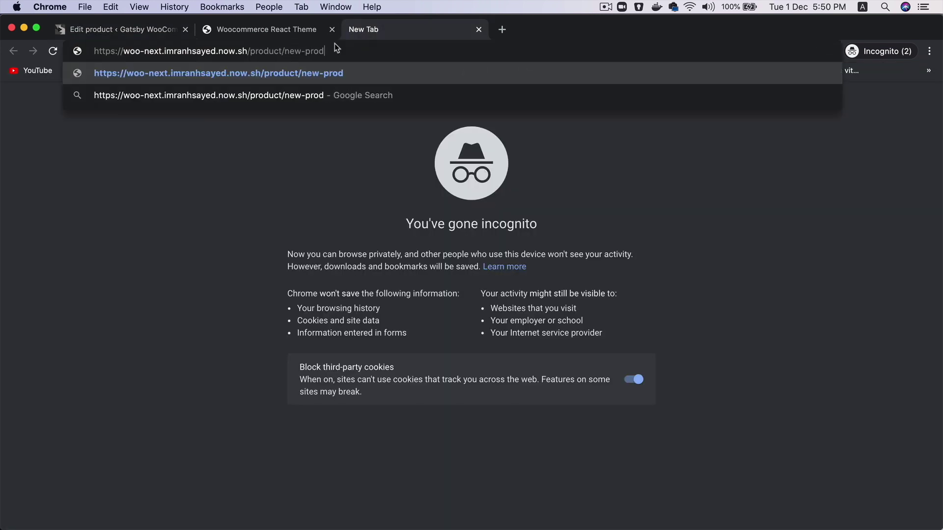
{"action": "type", "text": "uct/"}
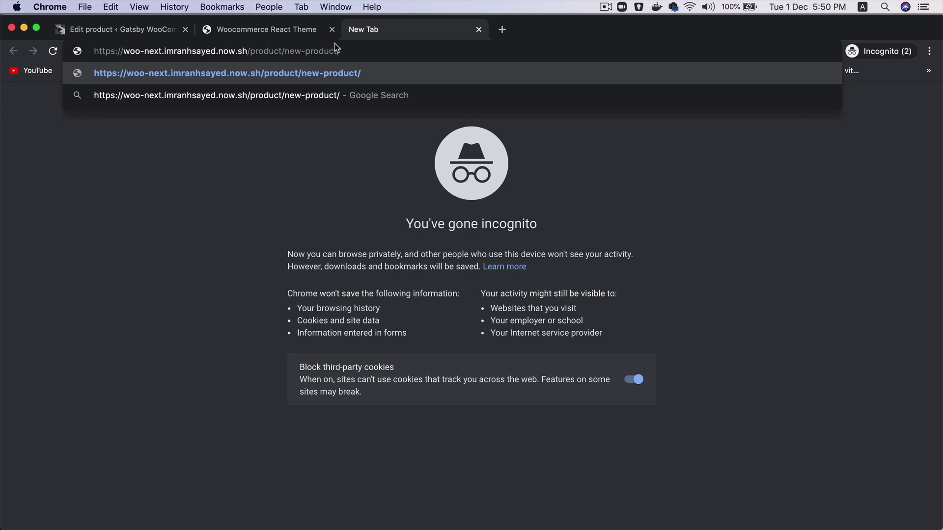
{"action": "key", "text": "Return"}
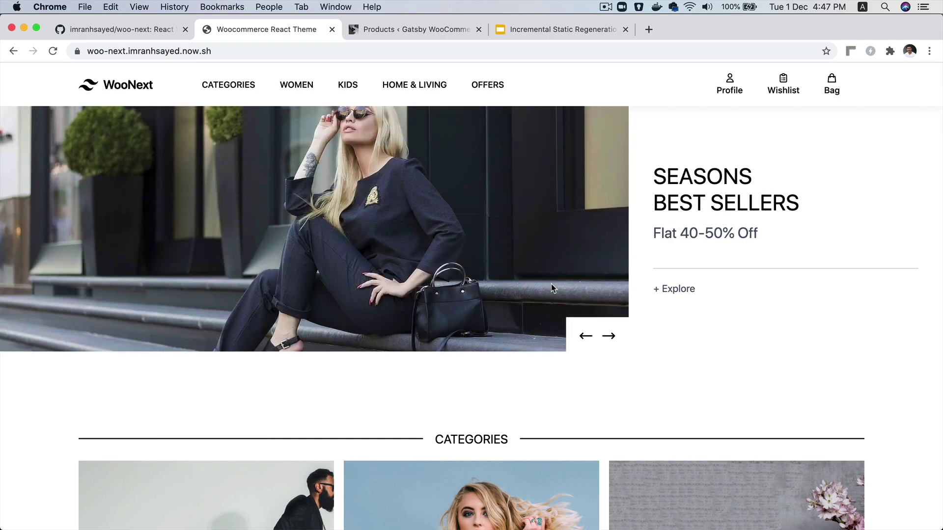
Scroll through the WooNext homepage banners, category tiles and product grid
{"action": "scroll", "coordinate": [551, 285], "scroll_direction": "down", "scroll_amount": 20}
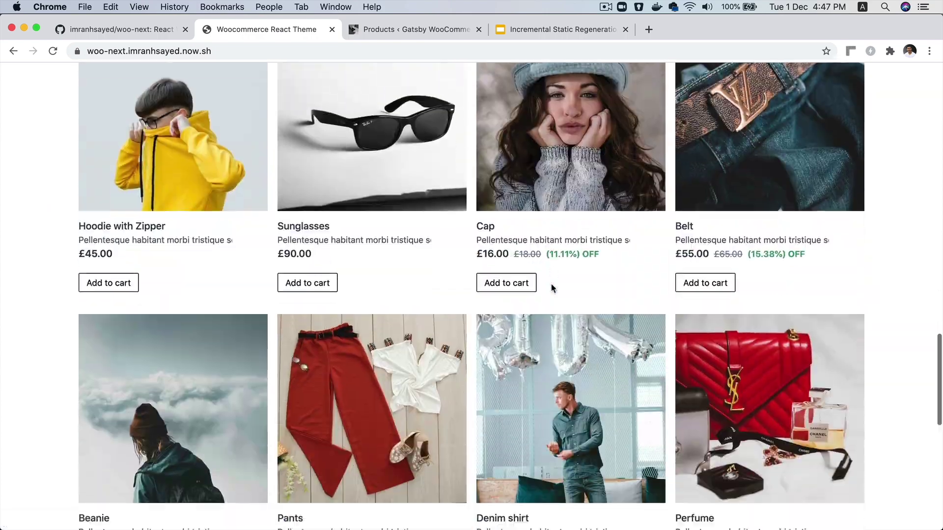
{"action": "scroll", "coordinate": [551, 288], "scroll_direction": "down", "scroll_amount": 10}
{"action": "scroll", "coordinate": [551, 288], "scroll_direction": "up", "scroll_amount": 18}
{"action": "scroll", "coordinate": [551, 289], "scroll_direction": "up", "scroll_amount": 15}
{"action": "scroll", "coordinate": [551, 289], "scroll_direction": "down", "scroll_amount": 8}
{"action": "scroll", "coordinate": [642, 451], "scroll_direction": "down", "scroll_amount": 10}
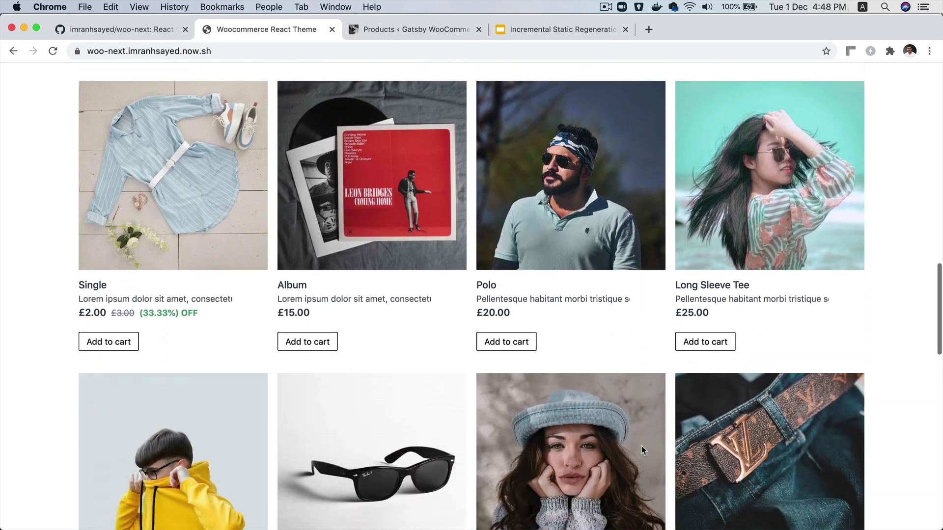
{"action": "scroll", "coordinate": [642, 446], "scroll_direction": "down", "scroll_amount": 2}
{"action": "scroll", "coordinate": [641, 446], "scroll_direction": "up", "scroll_amount": 15}
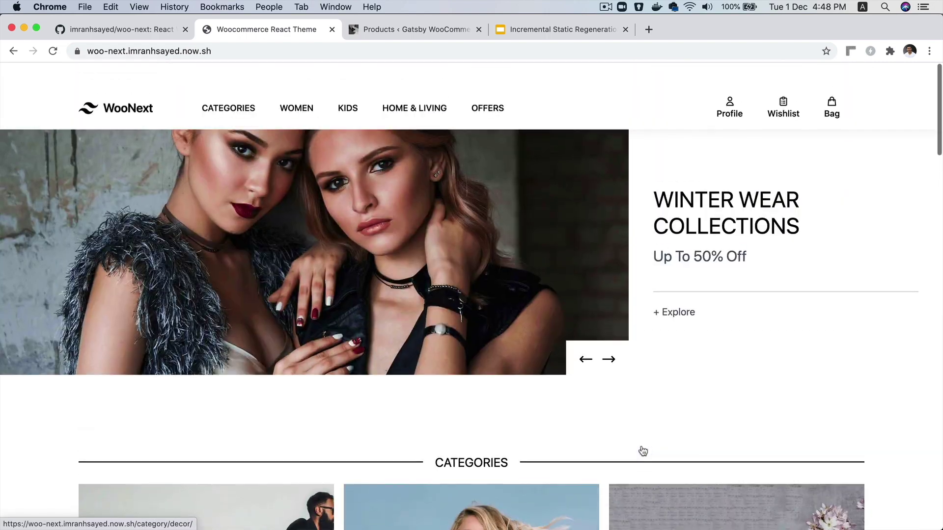
{"action": "scroll", "coordinate": [643, 451], "scroll_direction": "down", "scroll_amount": 1}
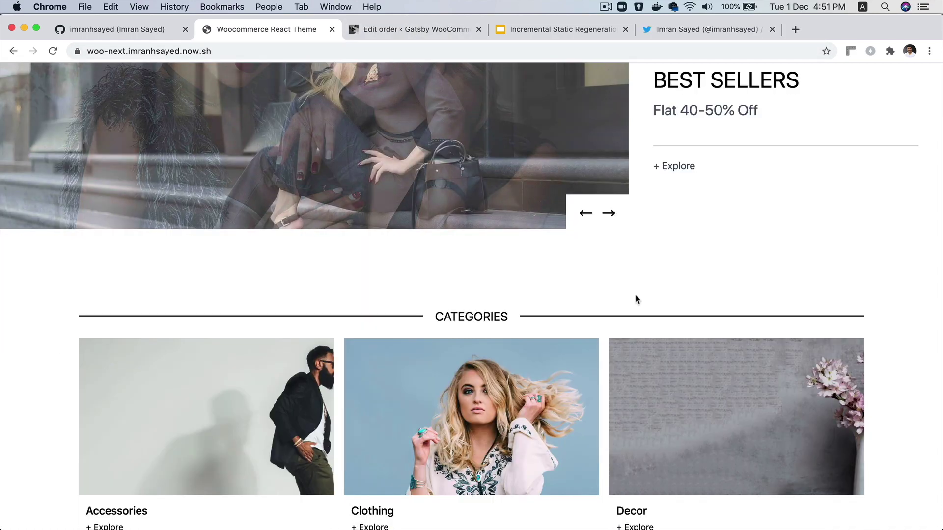
{"action": "scroll", "coordinate": [635, 295], "scroll_direction": "up", "scroll_amount": 5}
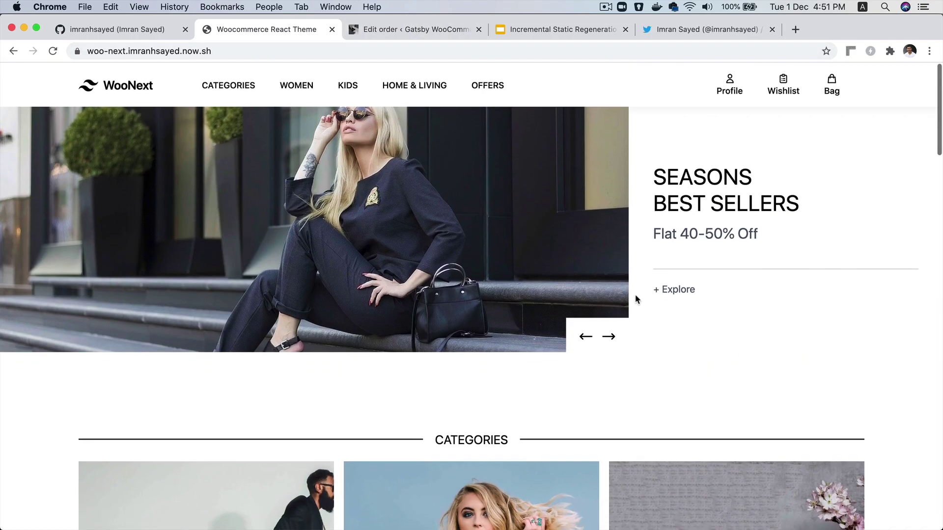
{"action": "scroll", "coordinate": [560, 374], "scroll_direction": "down", "scroll_amount": 5}
{"action": "scroll", "coordinate": [560, 376], "scroll_direction": "up", "scroll_amount": 5}
{"action": "scroll", "coordinate": [389, 277], "scroll_direction": "down", "scroll_amount": 10}
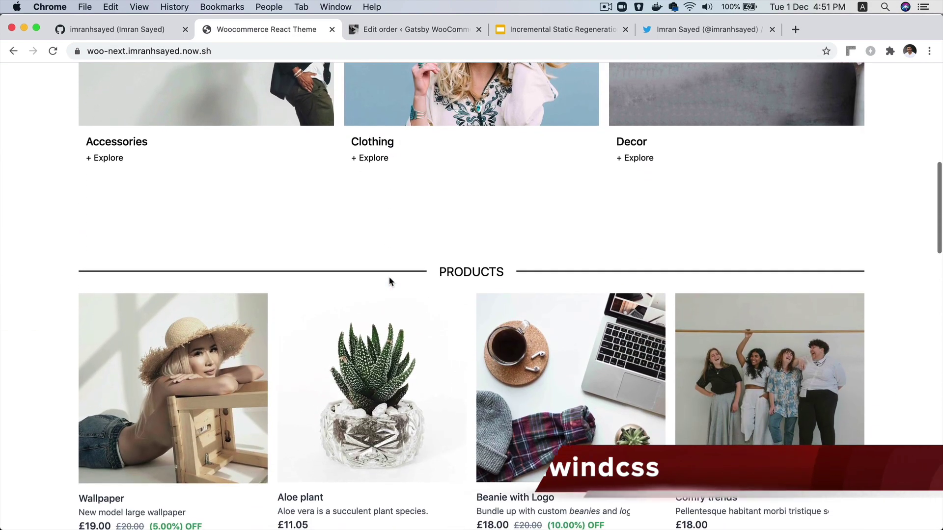
{"action": "scroll", "coordinate": [390, 281], "scroll_direction": "down", "scroll_amount": 10}
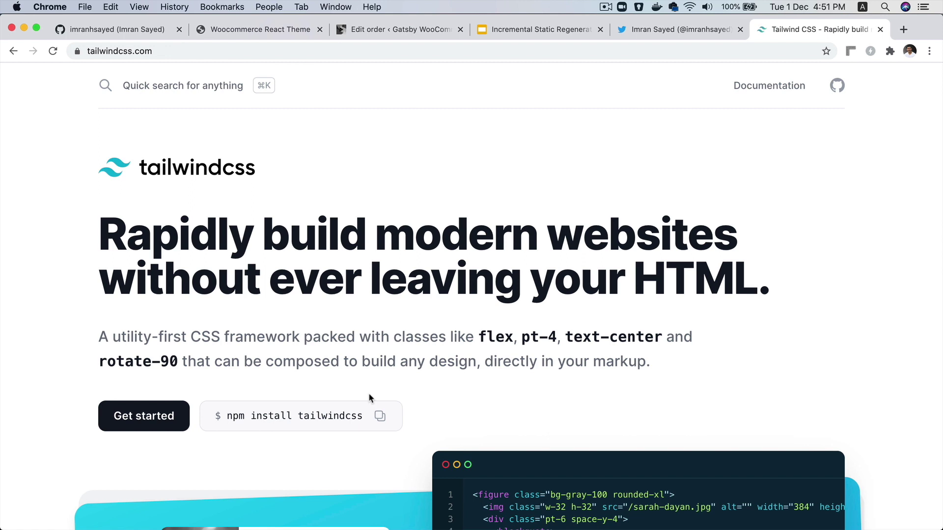
{"action": "scroll", "coordinate": [369, 398], "scroll_direction": "down", "scroll_amount": 8}
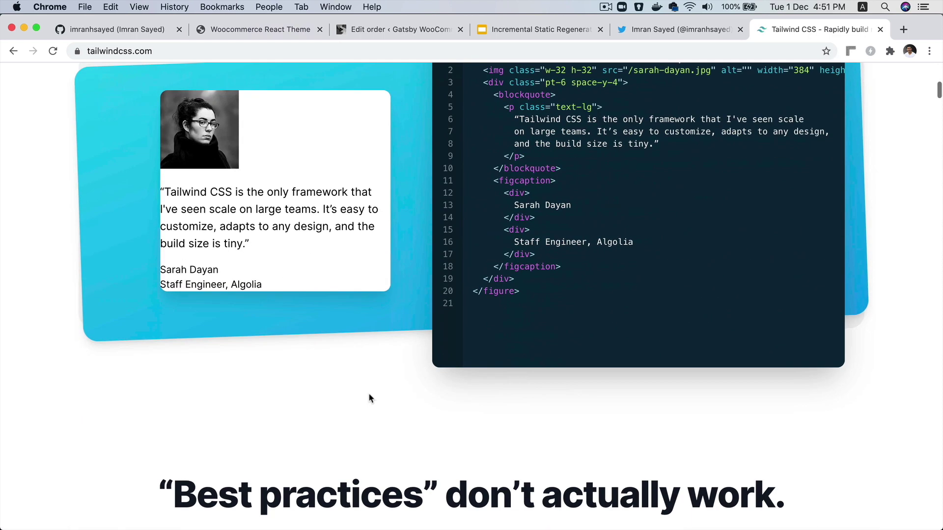
{"action": "scroll", "coordinate": [368, 397], "scroll_direction": "up", "scroll_amount": 2}
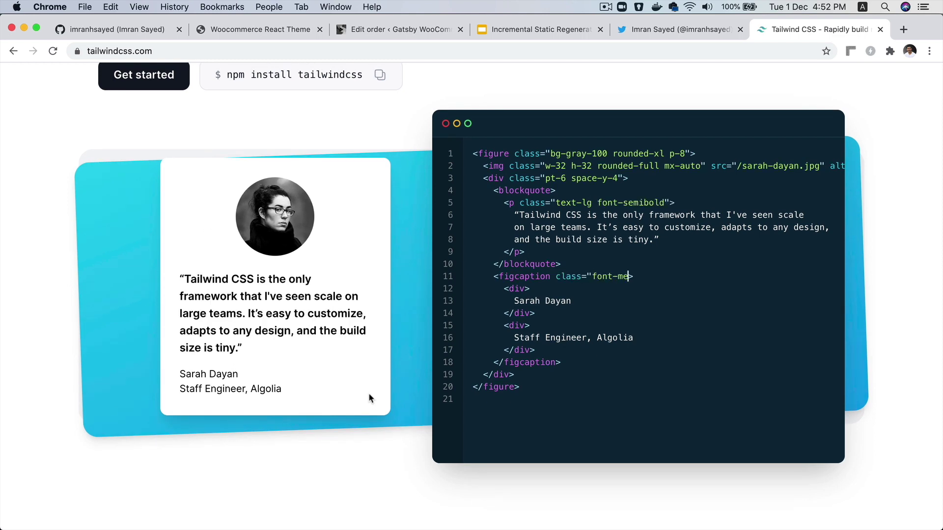
{"action": "scroll", "coordinate": [368, 393], "scroll_direction": "up", "scroll_amount": 6}
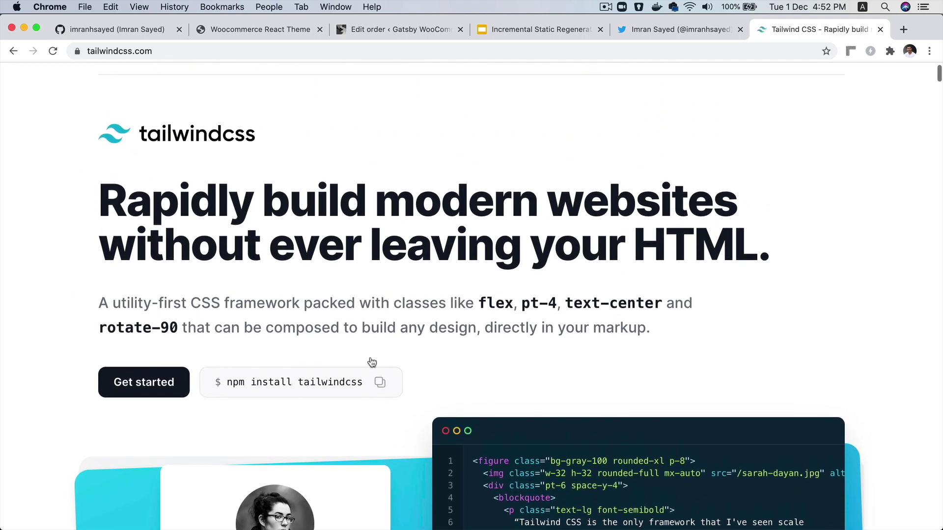
Return to the WooNext storefront and view the page listing all categories
{"action": "left_click", "coordinate": [292, 30]}
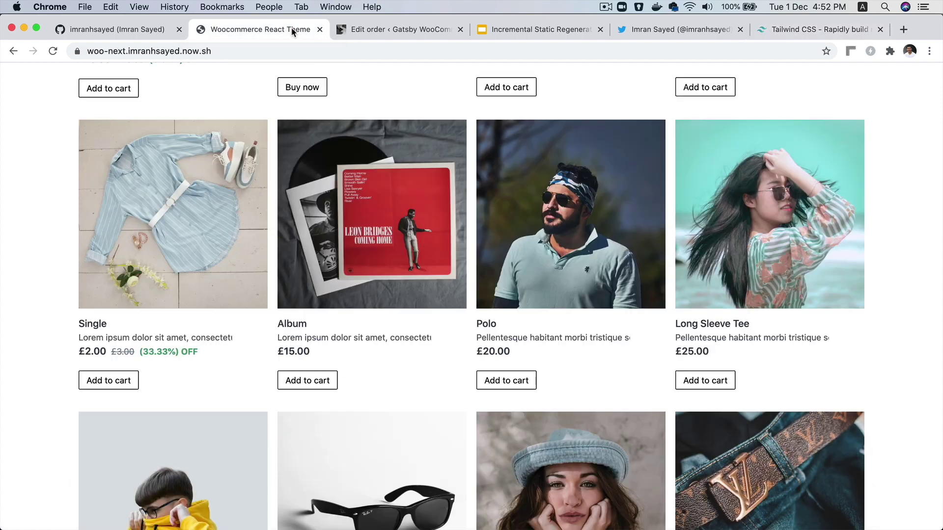
{"action": "scroll", "coordinate": [660, 239], "scroll_direction": "up", "scroll_amount": 10}
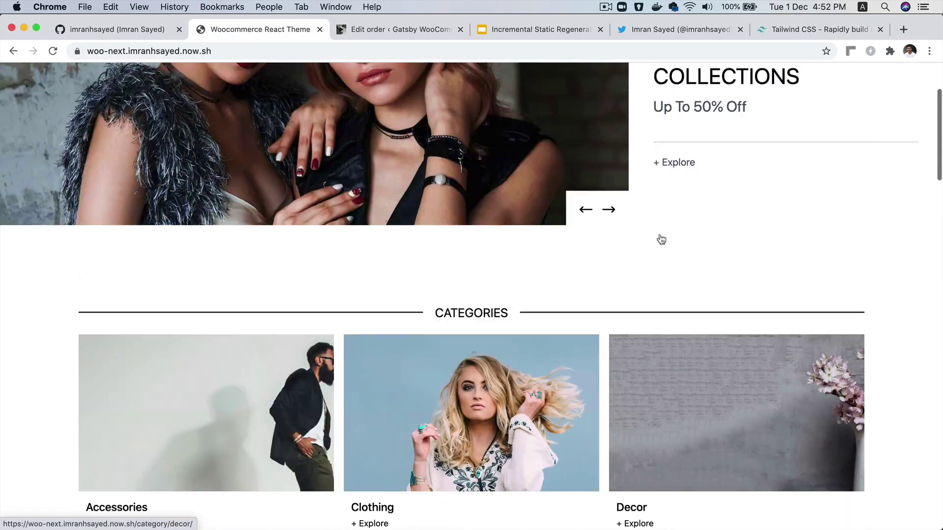
{"action": "scroll", "coordinate": [639, 235], "scroll_direction": "up", "scroll_amount": 2}
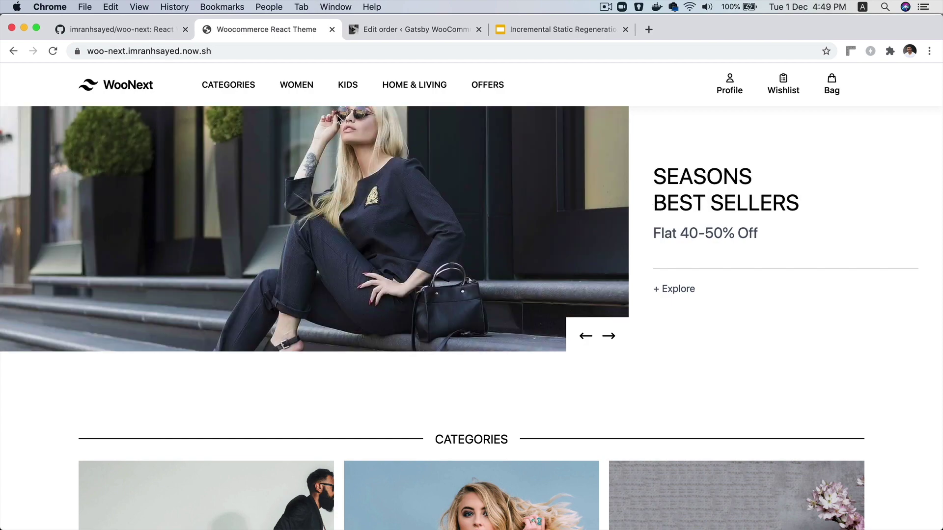
{"action": "left_click", "coordinate": [240, 85]}
{"action": "scroll", "coordinate": [566, 305], "scroll_direction": "down", "scroll_amount": 2}
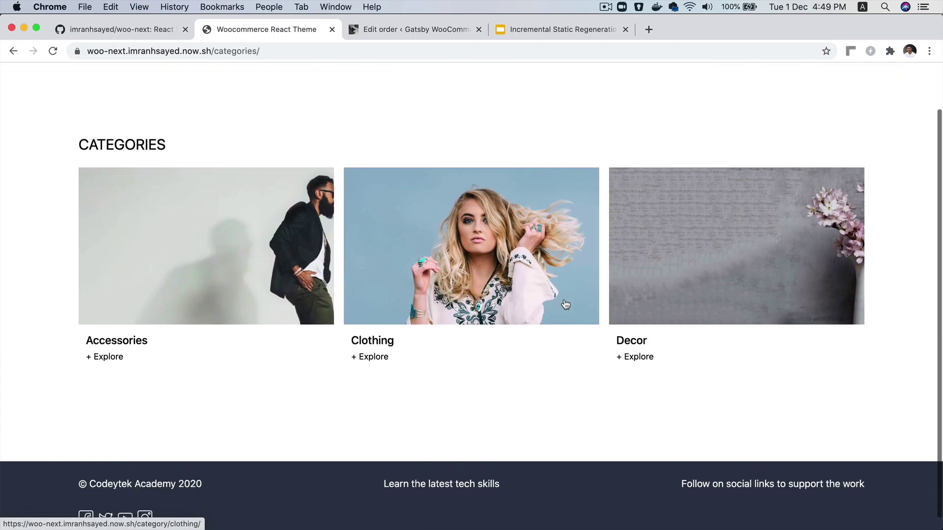
{"action": "scroll", "coordinate": [566, 305], "scroll_direction": "up", "scroll_amount": 2}
Open the Clothing category and browse its products
{"action": "left_click", "coordinate": [565, 332]}
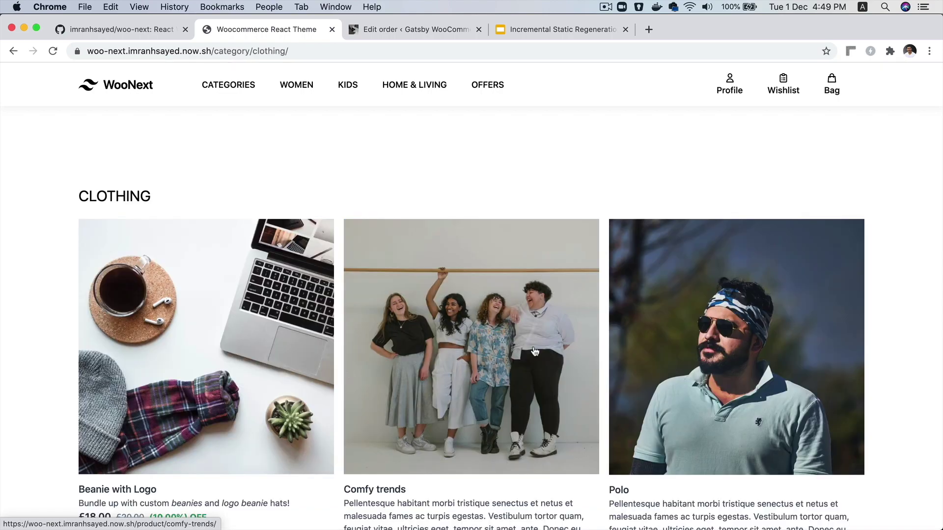
{"action": "scroll", "coordinate": [264, 306], "scroll_direction": "down", "scroll_amount": 20}
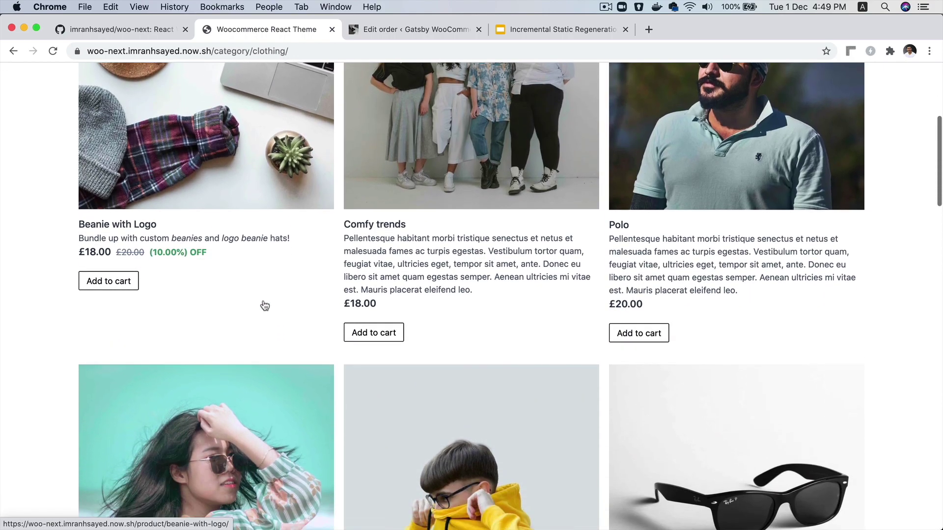
{"action": "scroll", "coordinate": [265, 306], "scroll_direction": "down", "scroll_amount": 15}
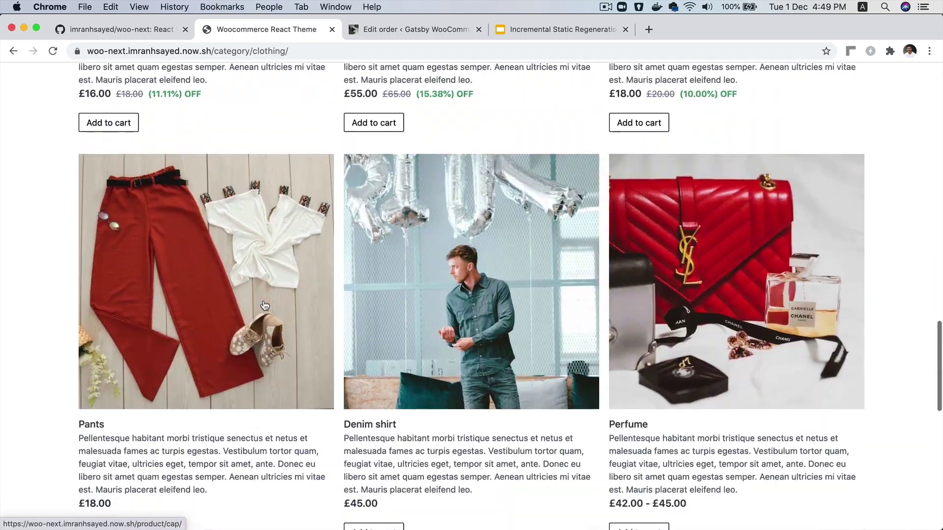
{"action": "scroll", "coordinate": [264, 302], "scroll_direction": "up", "scroll_amount": 20}
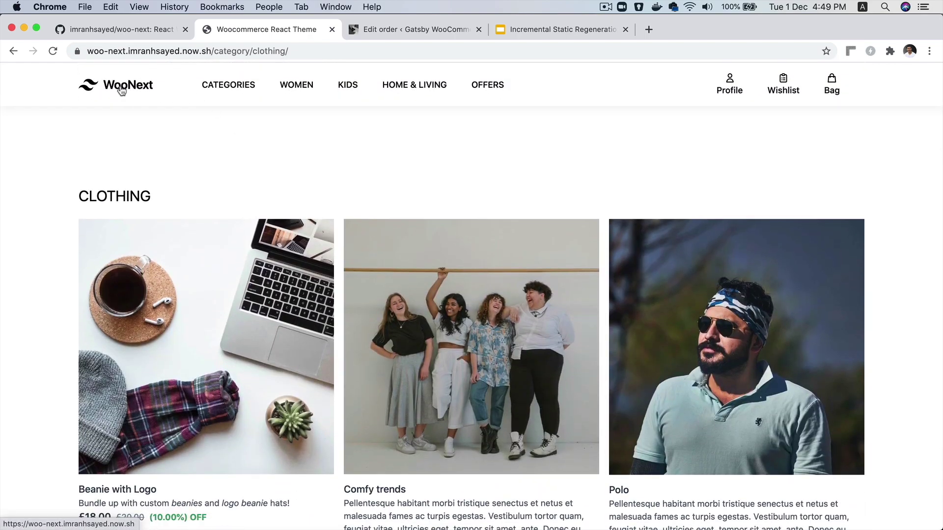
Go back to the home product grid, then bring up the woo-next GitHub repository
{"action": "left_click", "coordinate": [121, 91]}
{"action": "scroll", "coordinate": [437, 330], "scroll_direction": "down", "scroll_amount": 10}
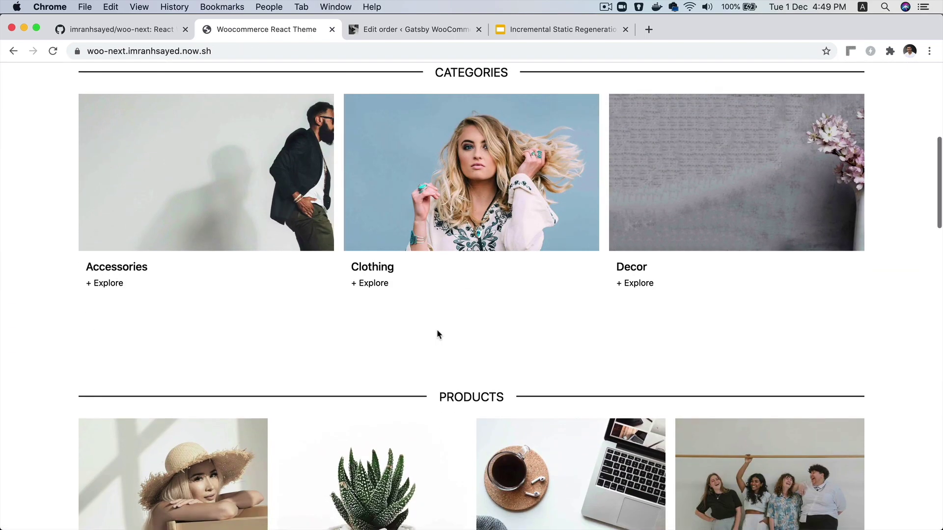
{"action": "scroll", "coordinate": [375, 319], "scroll_direction": "down", "scroll_amount": 9}
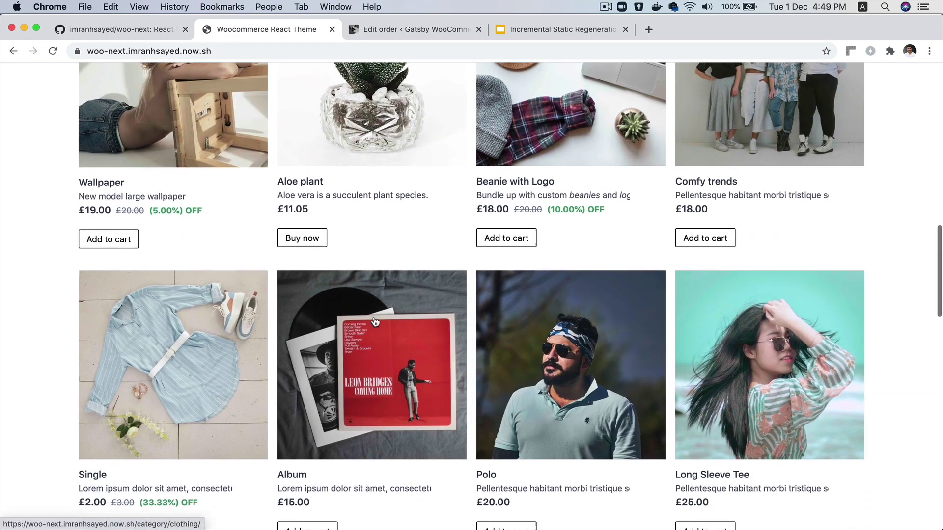
{"action": "scroll", "coordinate": [376, 322], "scroll_direction": "down", "scroll_amount": 12}
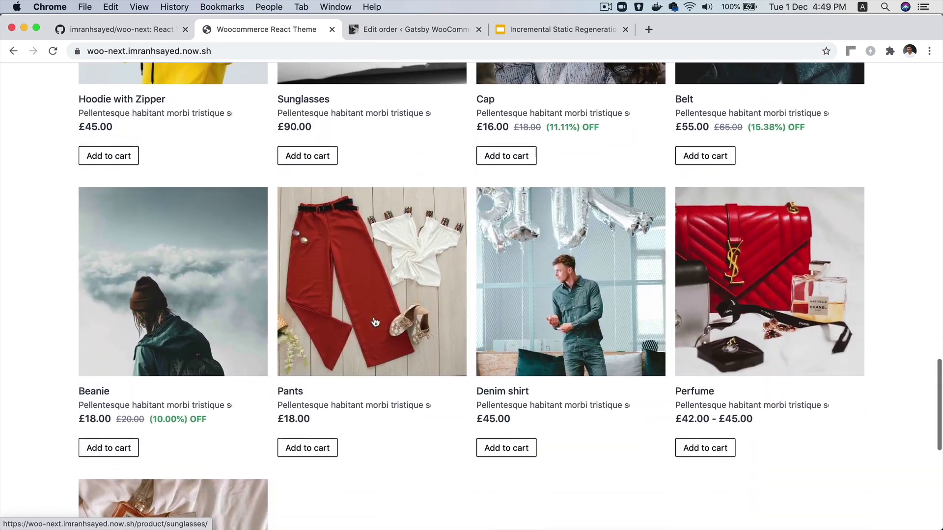
{"action": "scroll", "coordinate": [376, 322], "scroll_direction": "up", "scroll_amount": 20}
{"action": "left_click", "coordinate": [155, 34]}
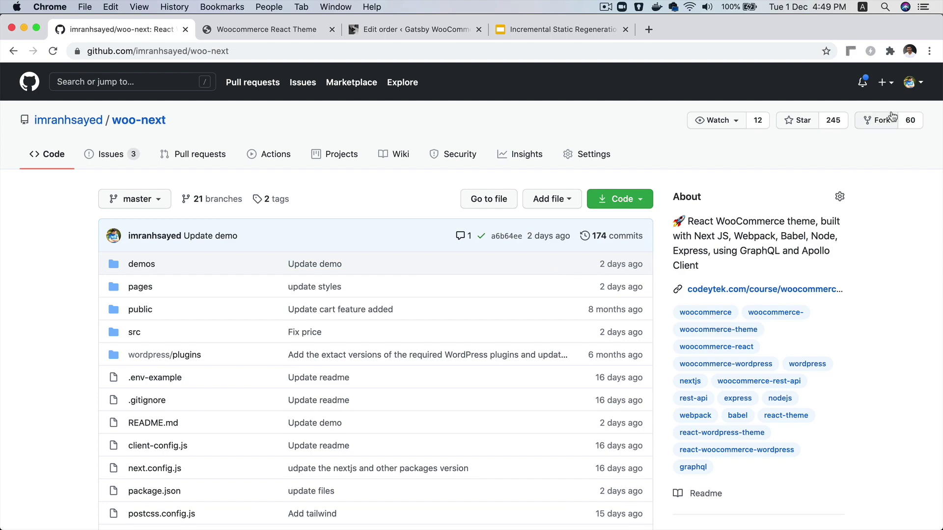
Read through the woo-next README and return to the top of the repository page
{"action": "scroll", "coordinate": [383, 386], "scroll_direction": "down", "scroll_amount": 20}
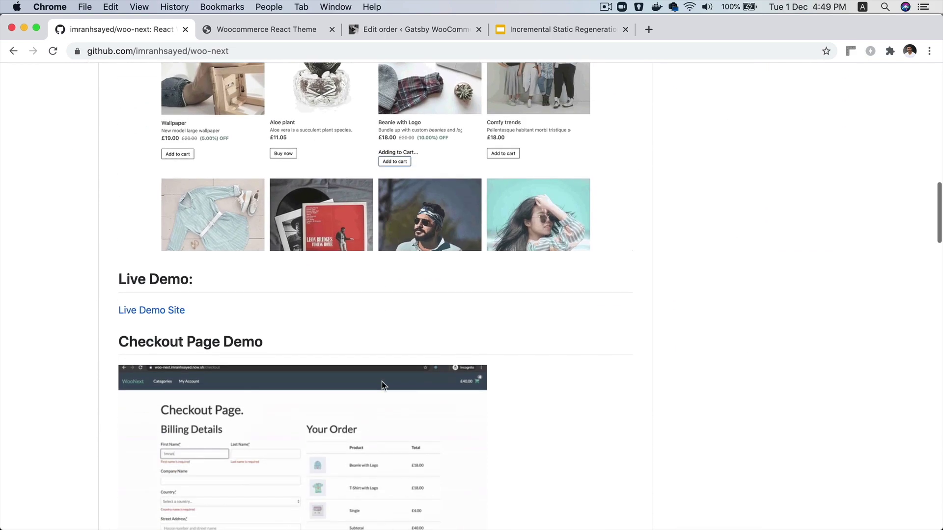
{"action": "scroll", "coordinate": [383, 386], "scroll_direction": "up", "scroll_amount": 5}
{"action": "scroll", "coordinate": [383, 386], "scroll_direction": "down", "scroll_amount": 20}
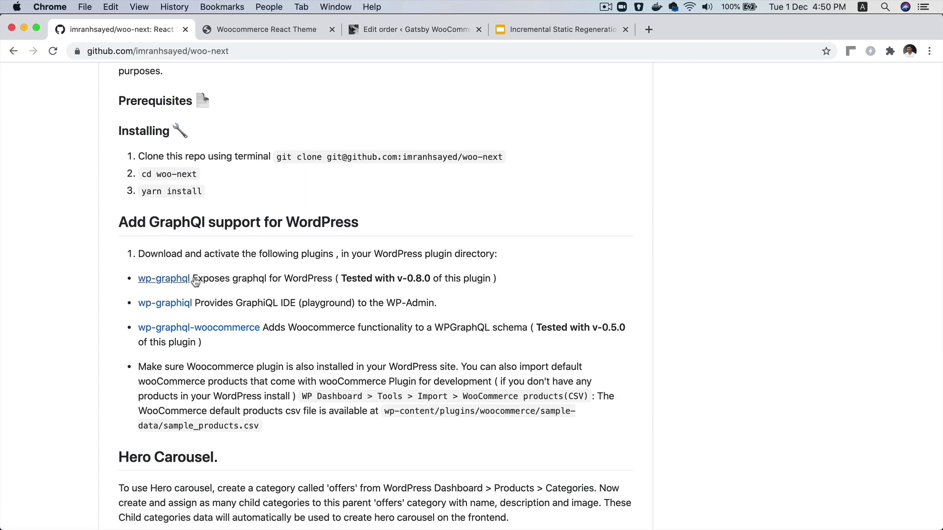
{"action": "scroll", "coordinate": [246, 364], "scroll_direction": "down", "scroll_amount": 5}
{"action": "scroll", "coordinate": [247, 364], "scroll_direction": "down", "scroll_amount": 1}
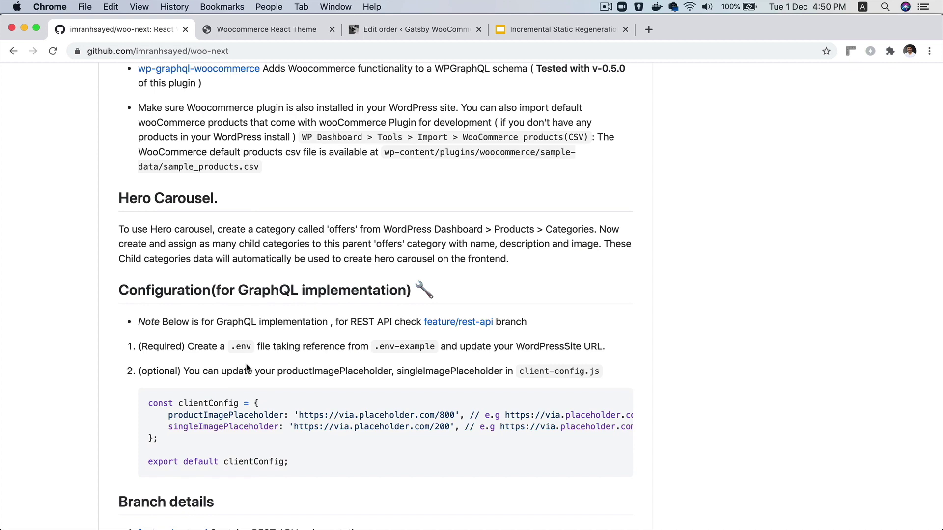
{"action": "scroll", "coordinate": [247, 369], "scroll_direction": "up", "scroll_amount": 20}
{"action": "scroll", "coordinate": [247, 368], "scroll_direction": "down", "scroll_amount": 8}
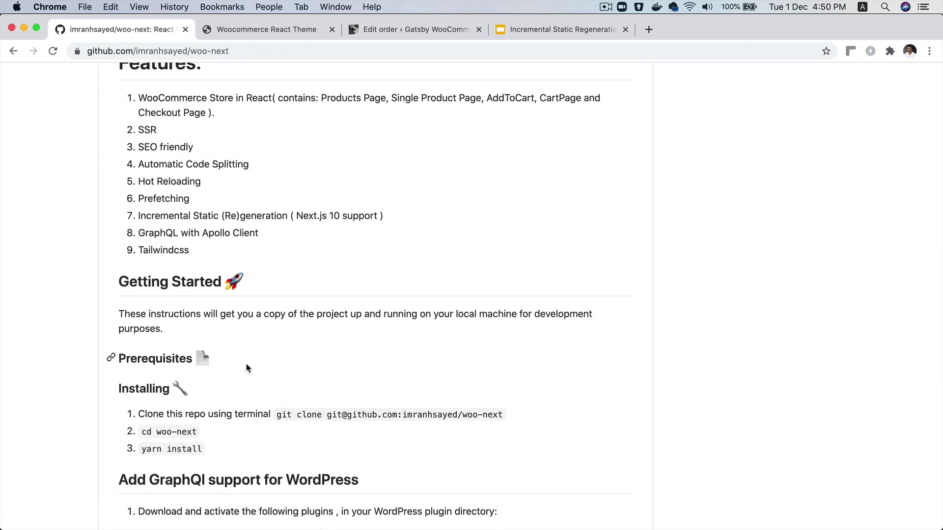
{"action": "scroll", "coordinate": [879, 238], "scroll_direction": "up", "scroll_amount": 15}
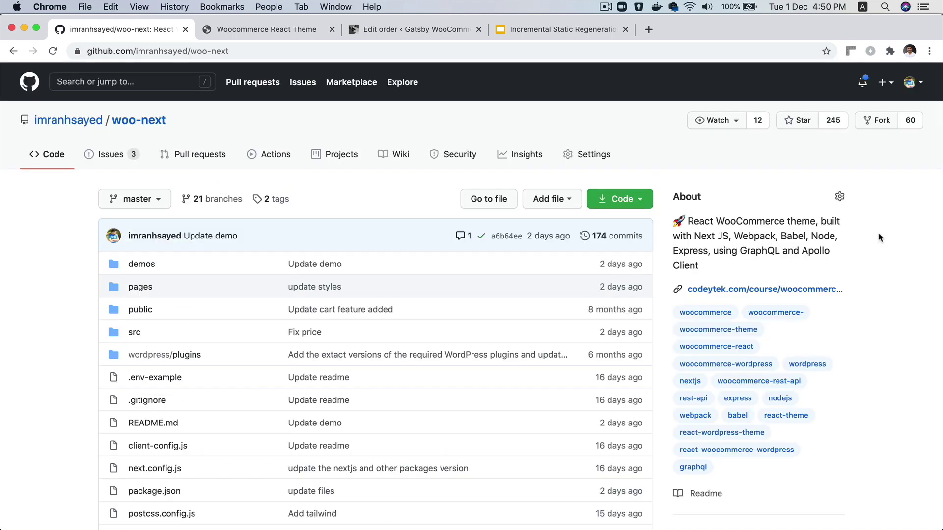
{"action": "scroll", "coordinate": [820, 134], "scroll_direction": "up", "scroll_amount": 5}
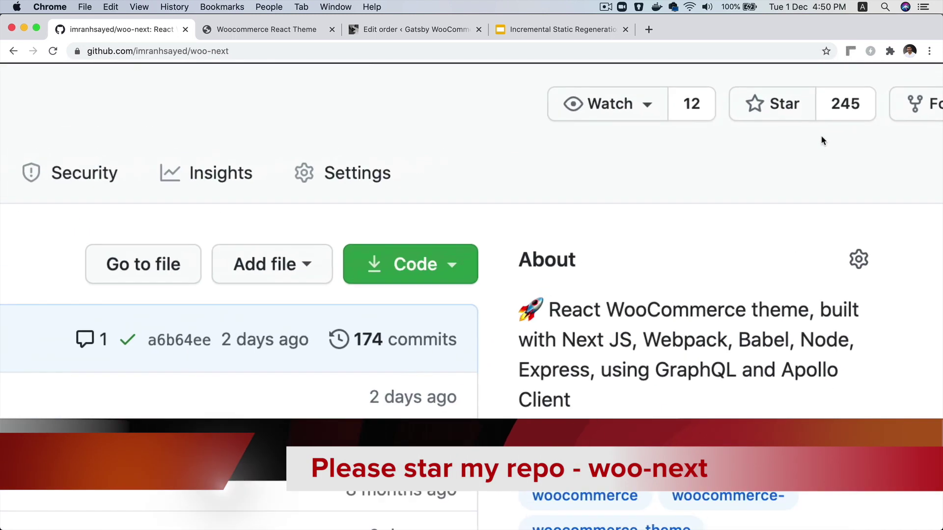
Open the list of the repository's 245 stargazers
{"action": "left_click", "coordinate": [837, 120]}
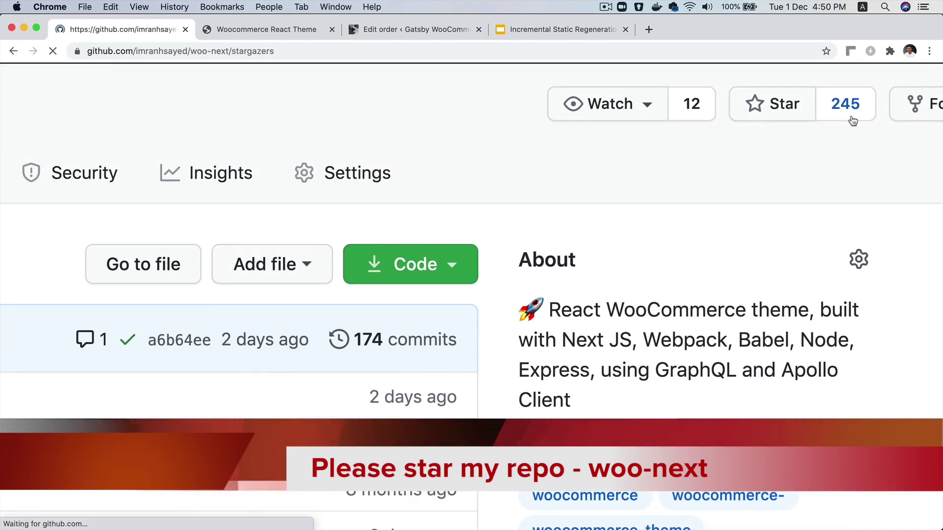
{"action": "scroll", "coordinate": [207, 360], "scroll_direction": "down", "scroll_amount": 10}
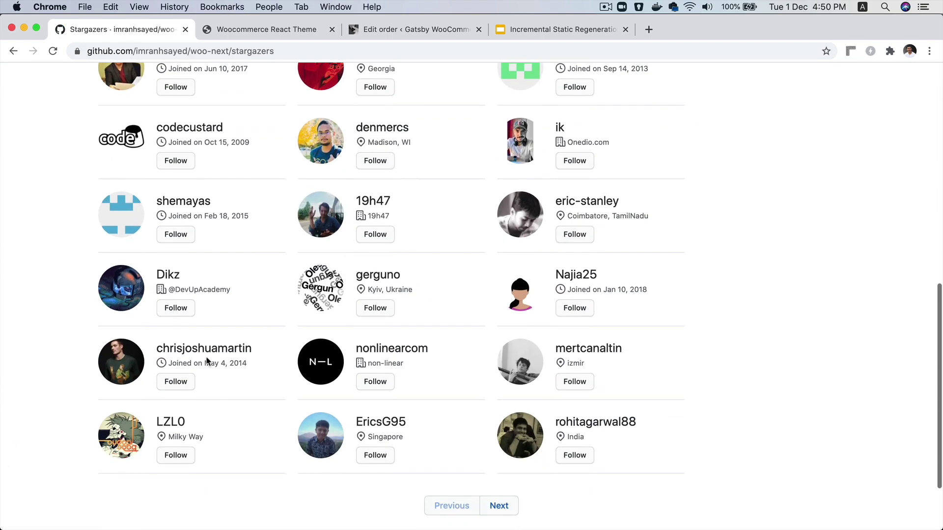
{"action": "scroll", "coordinate": [206, 361], "scroll_direction": "up", "scroll_amount": 8}
{"action": "scroll", "coordinate": [206, 361], "scroll_direction": "up", "scroll_amount": 3}
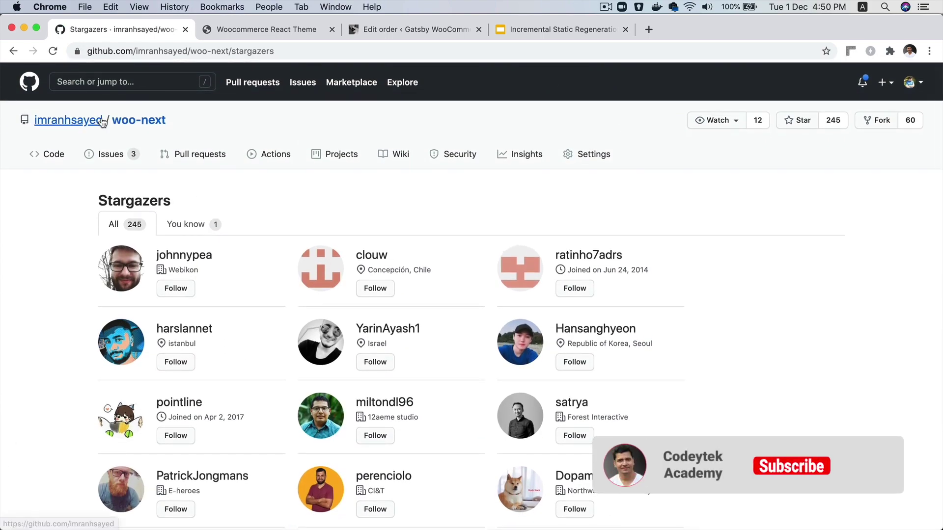
View the repository owner's GitHub profile overview with its README and 187 repositories
{"action": "left_click", "coordinate": [102, 122]}
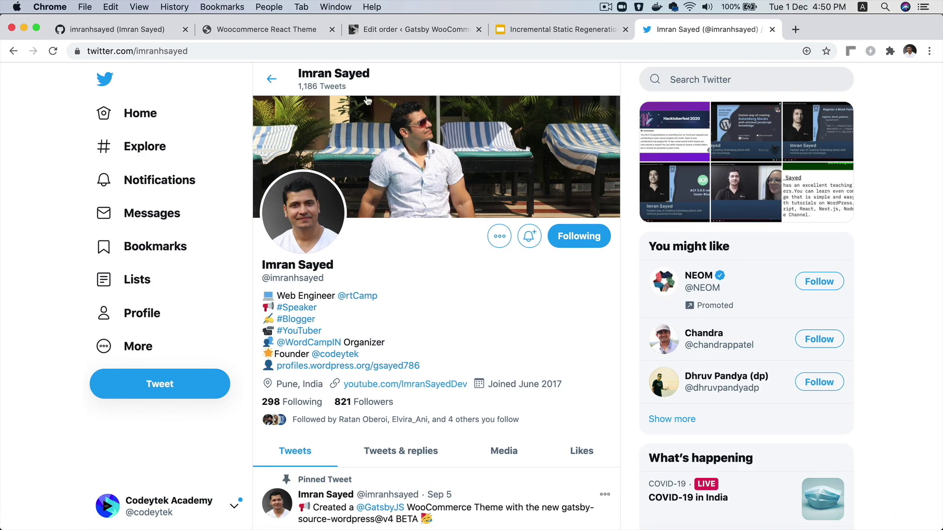
{"action": "left_click", "coordinate": [158, 29]}
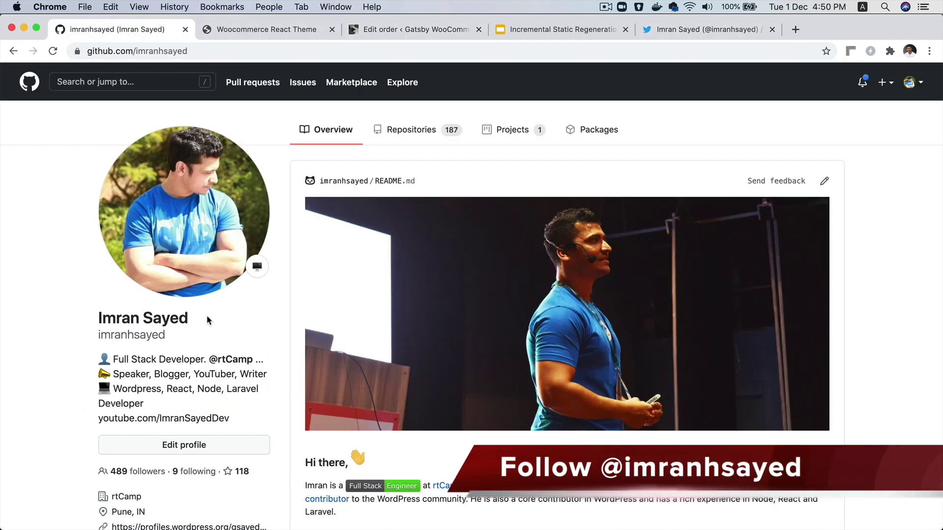
{"action": "scroll", "coordinate": [166, 446], "scroll_direction": "down", "scroll_amount": 3}
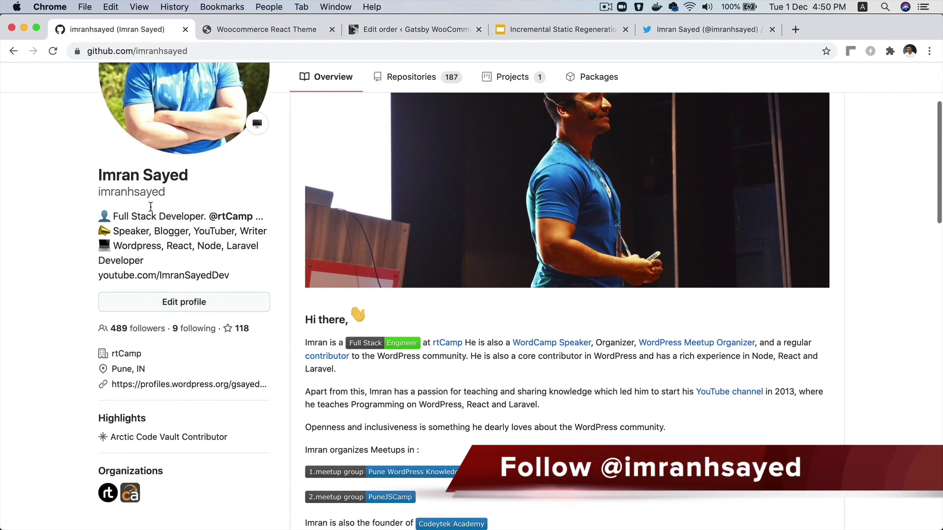
{"action": "scroll", "coordinate": [174, 320], "scroll_direction": "up", "scroll_amount": 3}
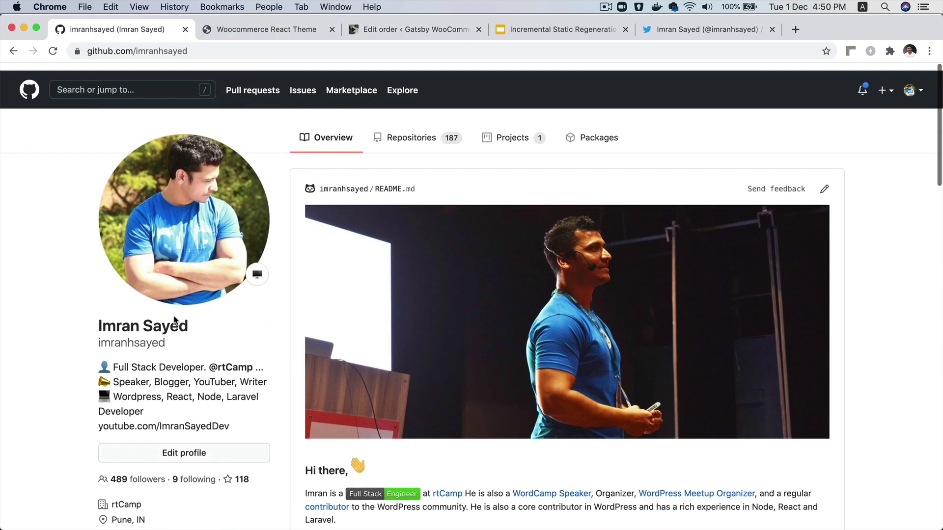